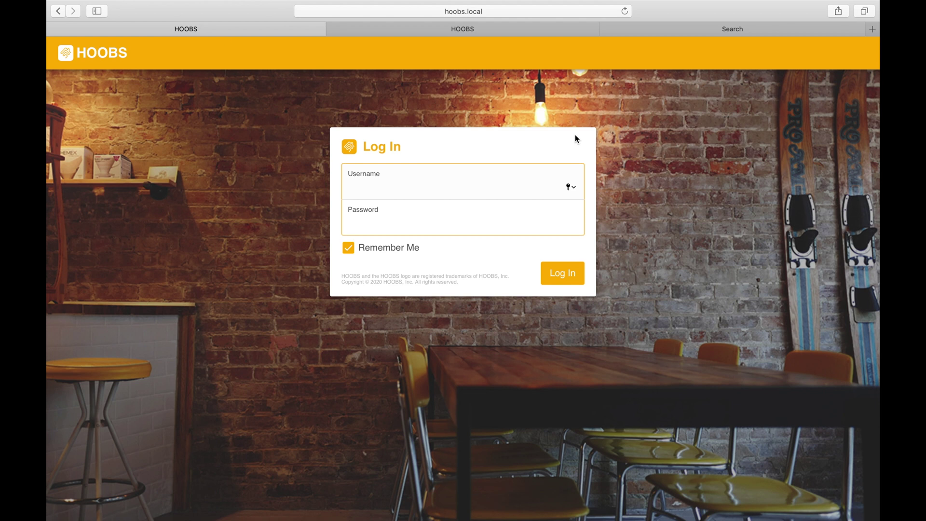
Step: Log in to the HOOBS dashboard with the saved account credentials
{"action": "left_click", "coordinate": [574, 187]}
{"action": "left_click", "coordinate": [410, 209]}
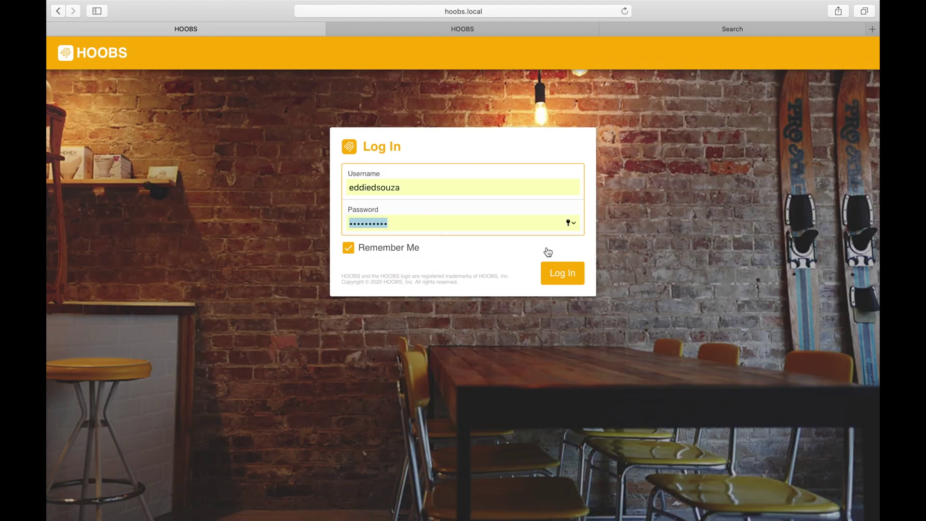
{"action": "left_click", "coordinate": [563, 269]}
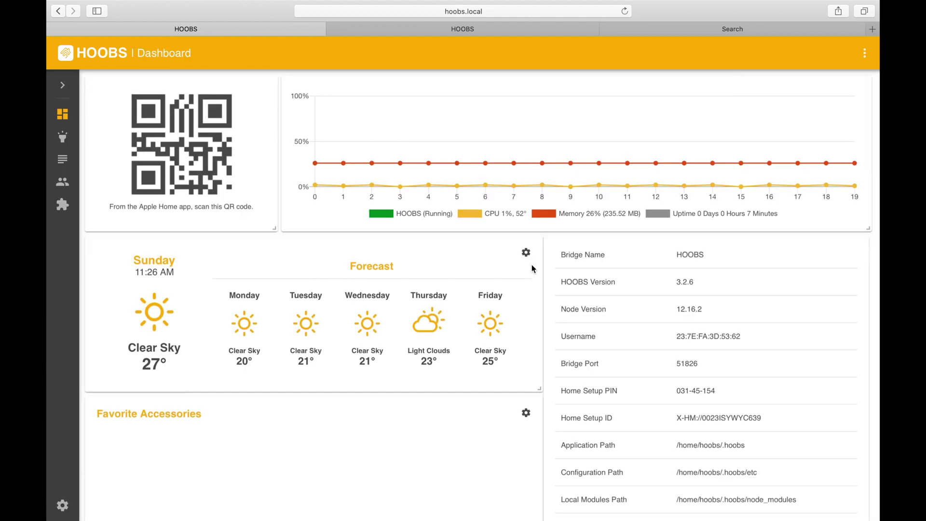
Step: Search the plugins for 'soundtouch' and install Soundtouch Platform
{"action": "left_click", "coordinate": [62, 85]}
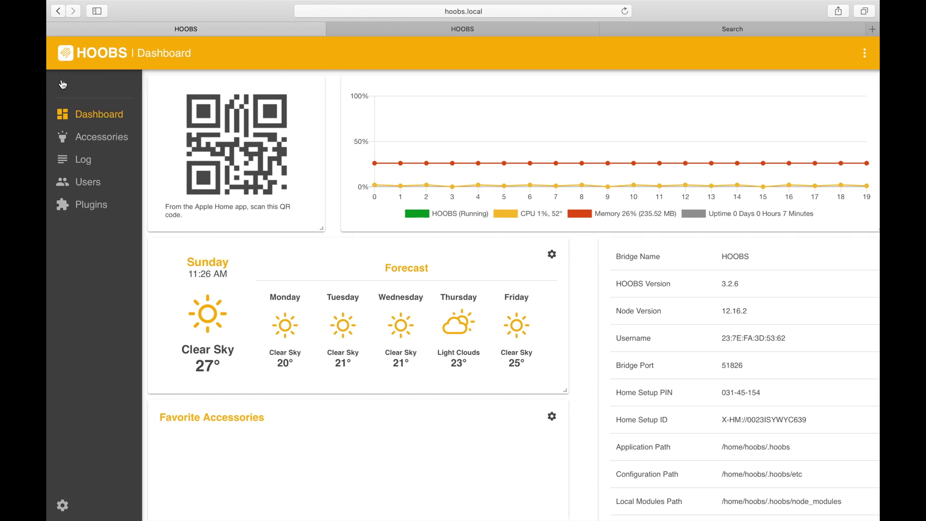
{"action": "left_click", "coordinate": [92, 200]}
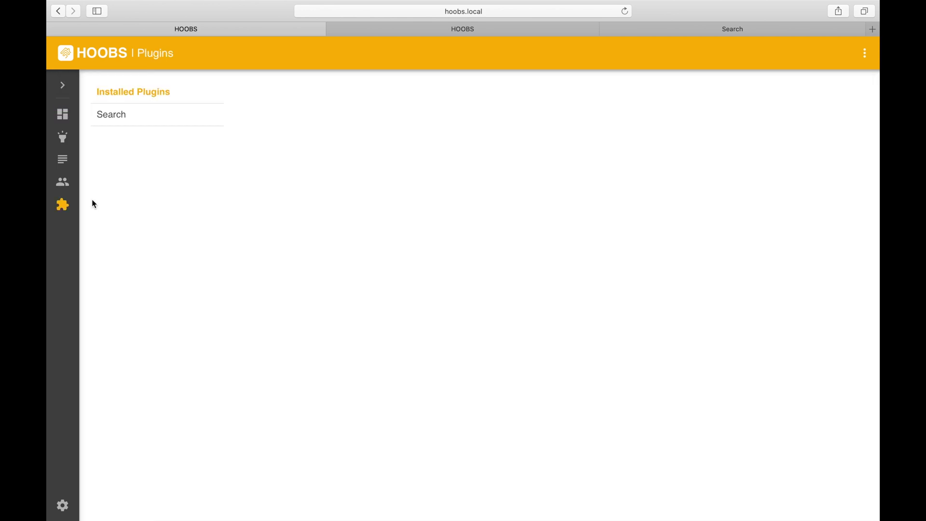
{"action": "left_click", "coordinate": [140, 119]}
{"action": "left_click", "coordinate": [322, 100]}
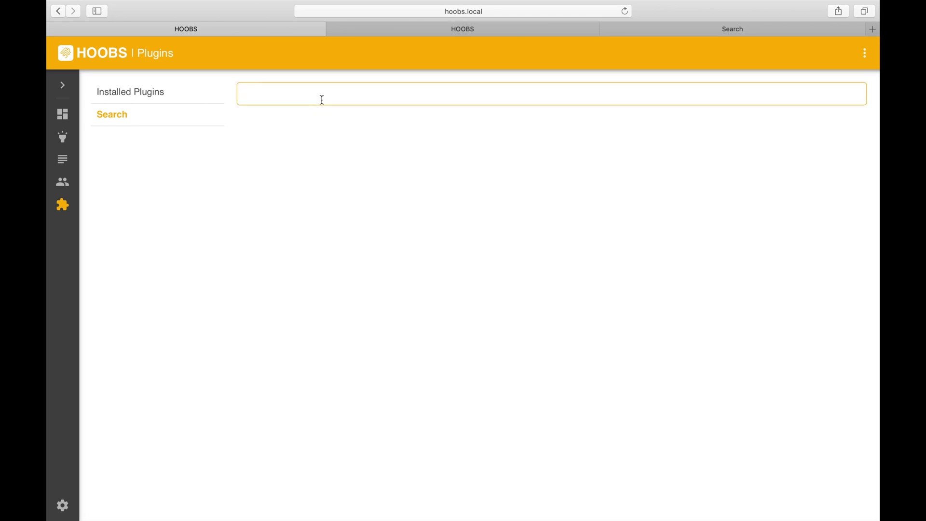
{"action": "type", "text": "soundtouch"}
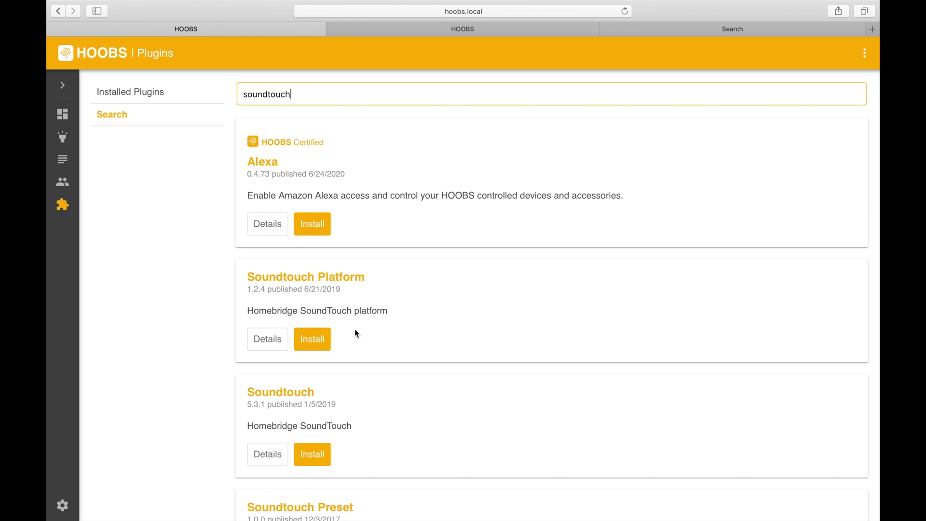
{"action": "left_click", "coordinate": [313, 339]}
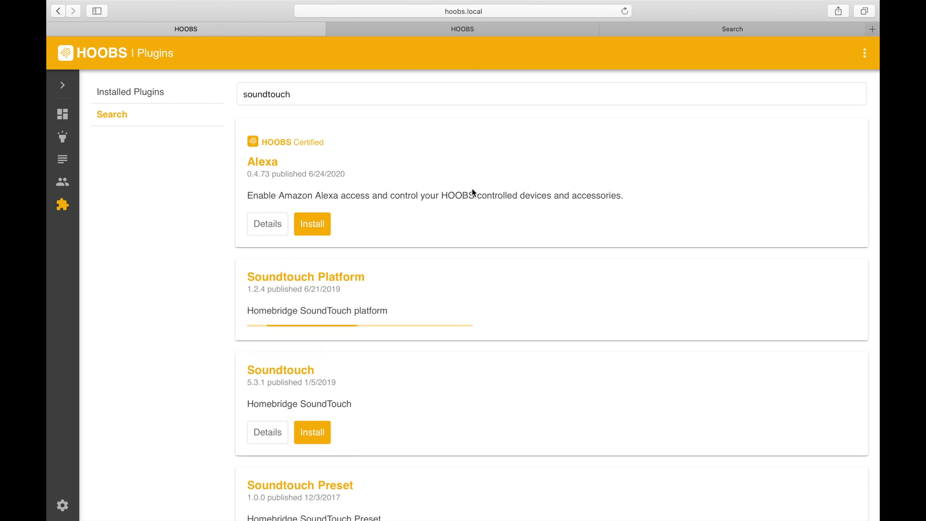
{"action": "left_click", "coordinate": [505, 24]}
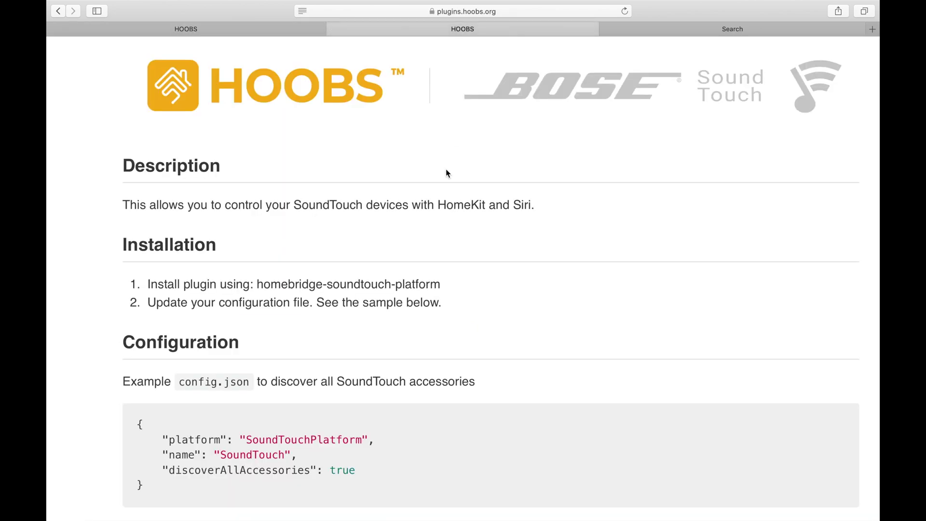
Step: Read through the homebridge-soundtouch-platform configuration docs and config.json examples
{"action": "scroll", "coordinate": [451, 321], "scroll_direction": "down", "scroll_amount": 10}
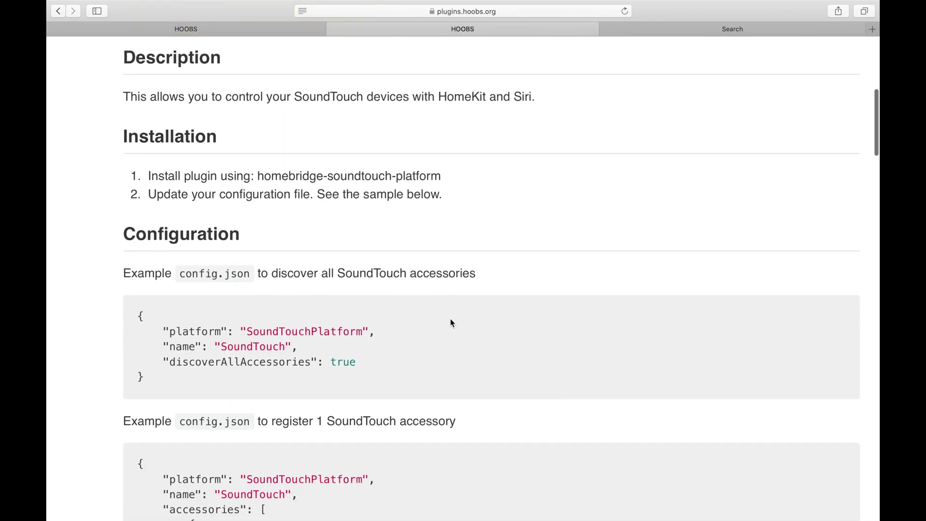
{"action": "scroll", "coordinate": [452, 322], "scroll_direction": "down", "scroll_amount": 10}
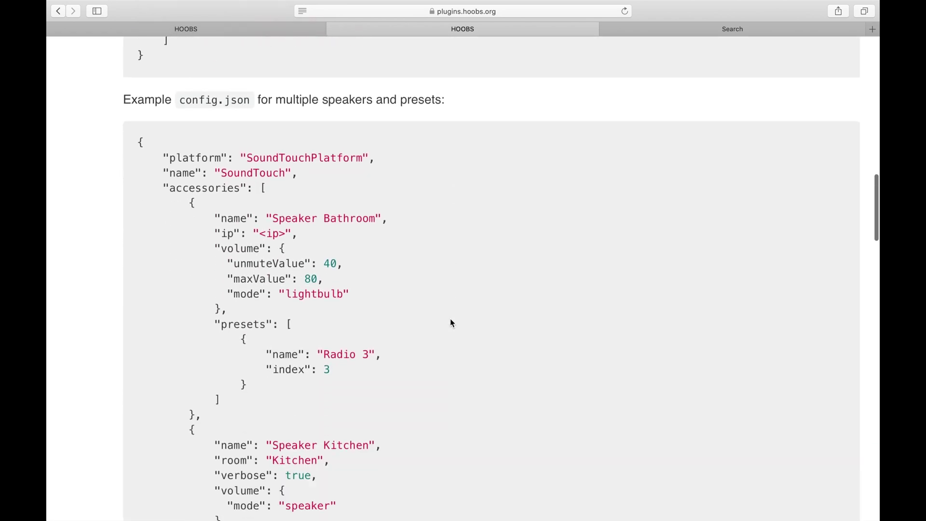
{"action": "scroll", "coordinate": [452, 322], "scroll_direction": "down", "scroll_amount": 10}
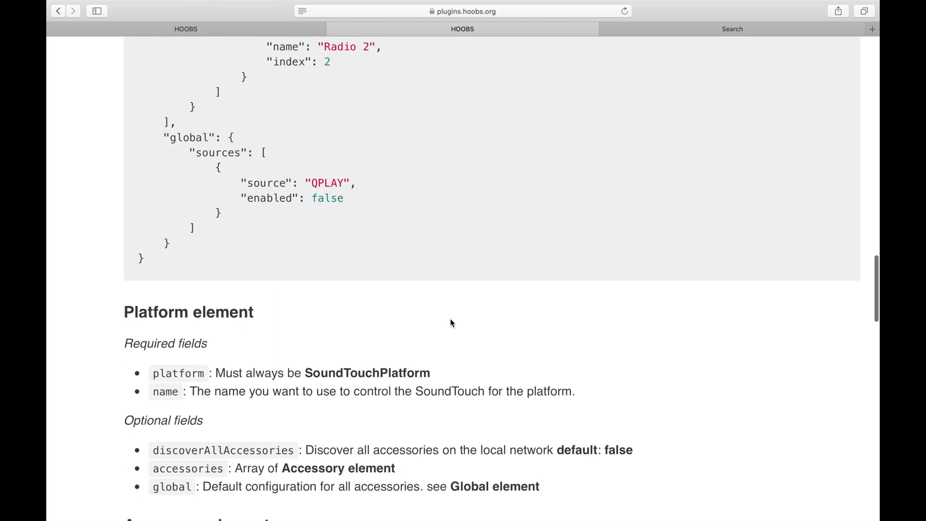
{"action": "scroll", "coordinate": [451, 321], "scroll_direction": "down", "scroll_amount": 10}
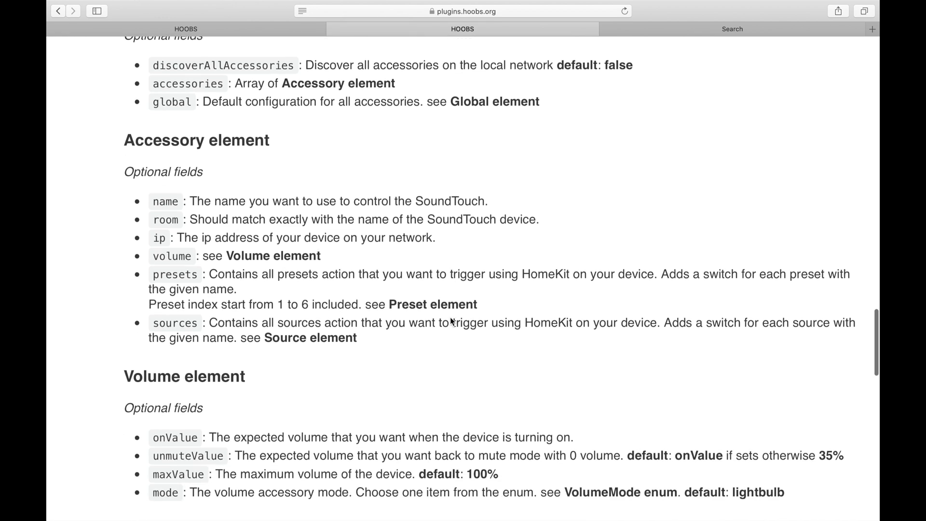
{"action": "scroll", "coordinate": [451, 319], "scroll_direction": "down", "scroll_amount": 8}
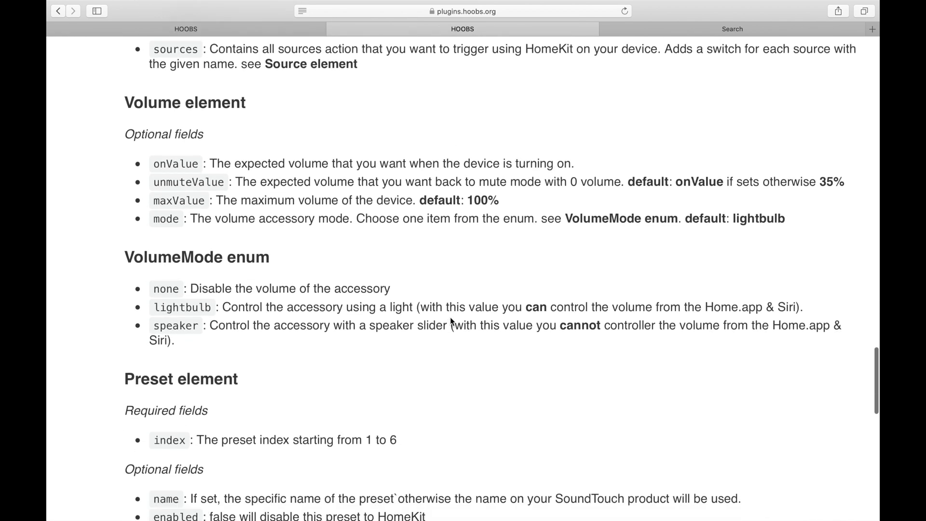
{"action": "scroll", "coordinate": [450, 320], "scroll_direction": "down", "scroll_amount": 8}
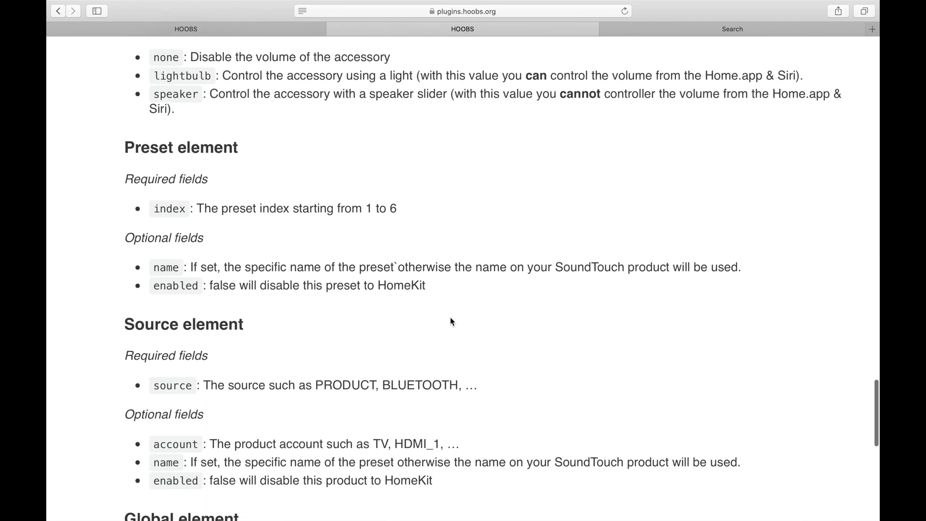
{"action": "scroll", "coordinate": [451, 321], "scroll_direction": "down", "scroll_amount": 5}
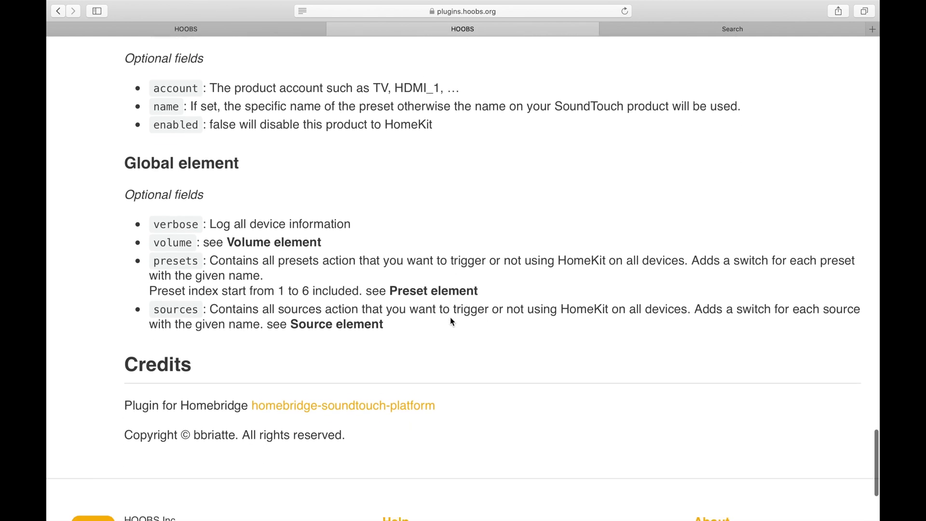
{"action": "scroll", "coordinate": [451, 319], "scroll_direction": "up", "scroll_amount": 15}
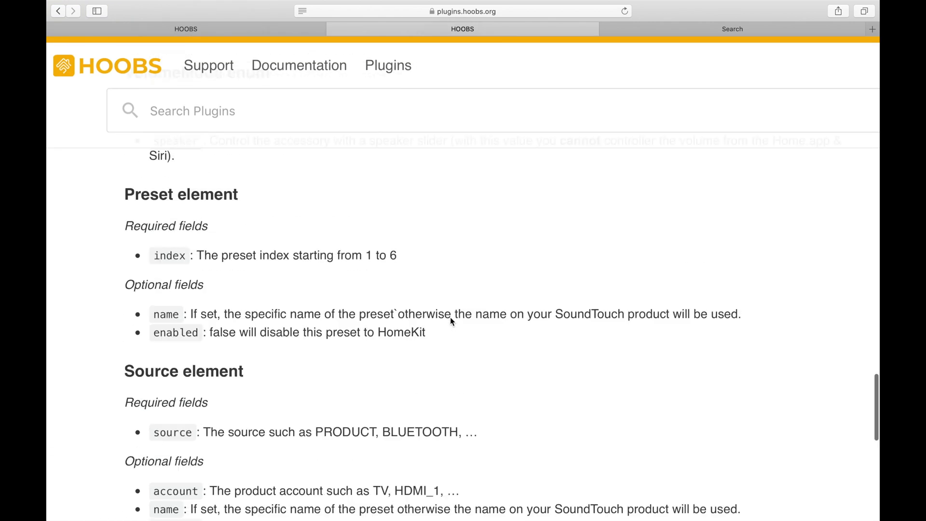
{"action": "scroll", "coordinate": [451, 321], "scroll_direction": "up", "scroll_amount": 15}
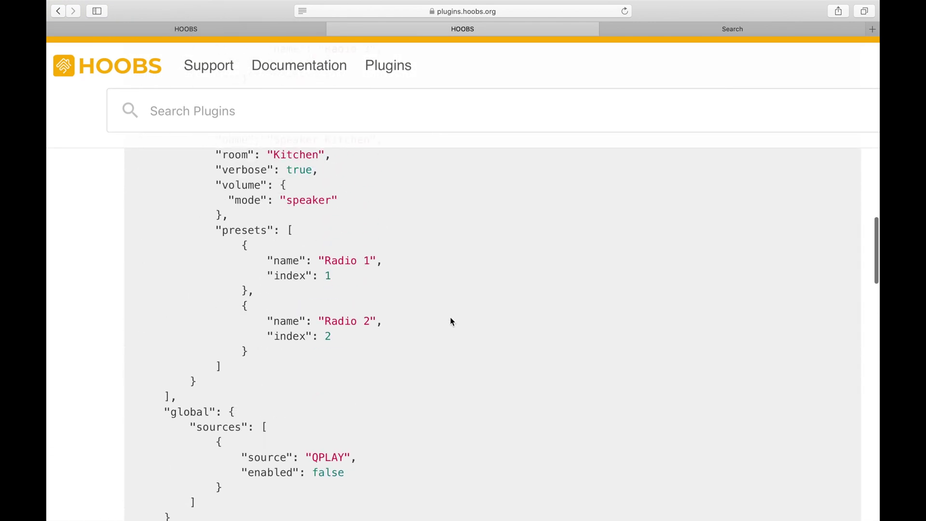
{"action": "scroll", "coordinate": [451, 320], "scroll_direction": "up", "scroll_amount": 10}
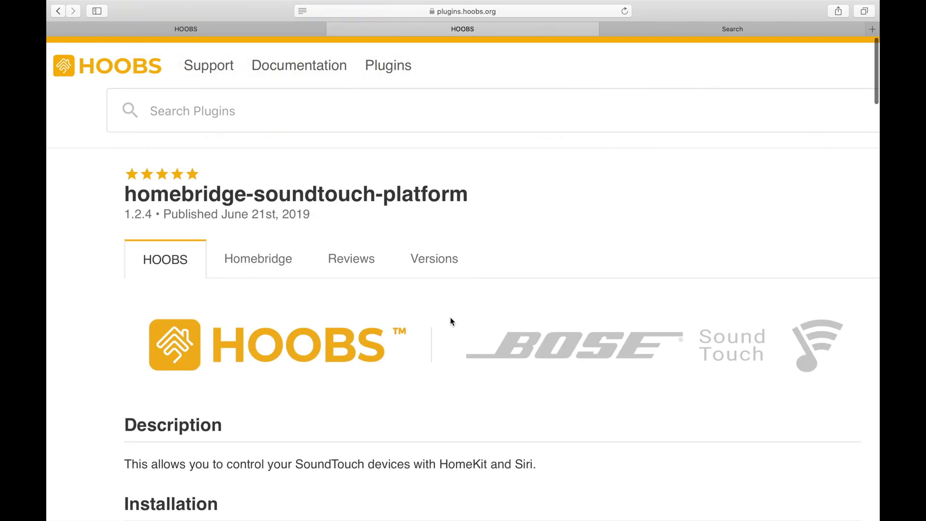
{"action": "left_click", "coordinate": [645, 28]}
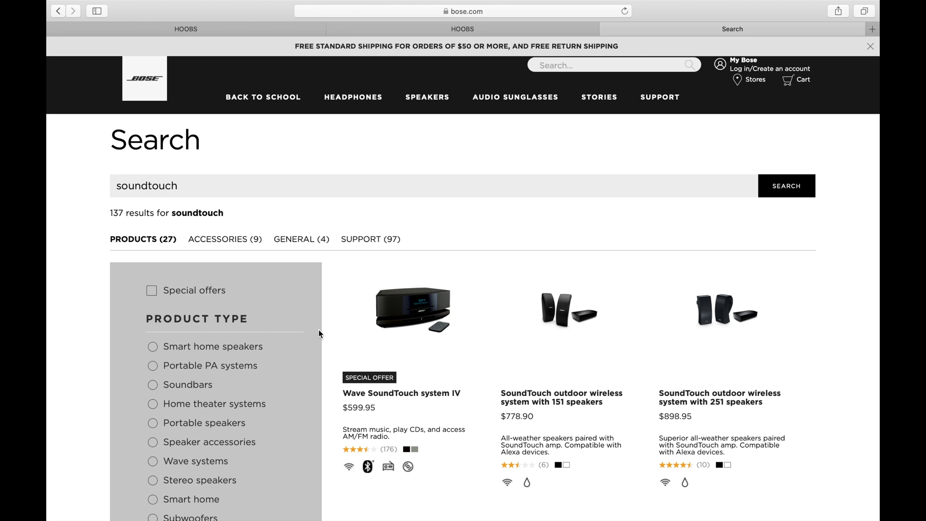
Step: Browse the bose.com SoundTouch product results, then close the Bose page
{"action": "mouse_move", "coordinate": [339, 415]}
{"action": "scroll", "coordinate": [806, 380], "scroll_direction": "down", "scroll_amount": 3}
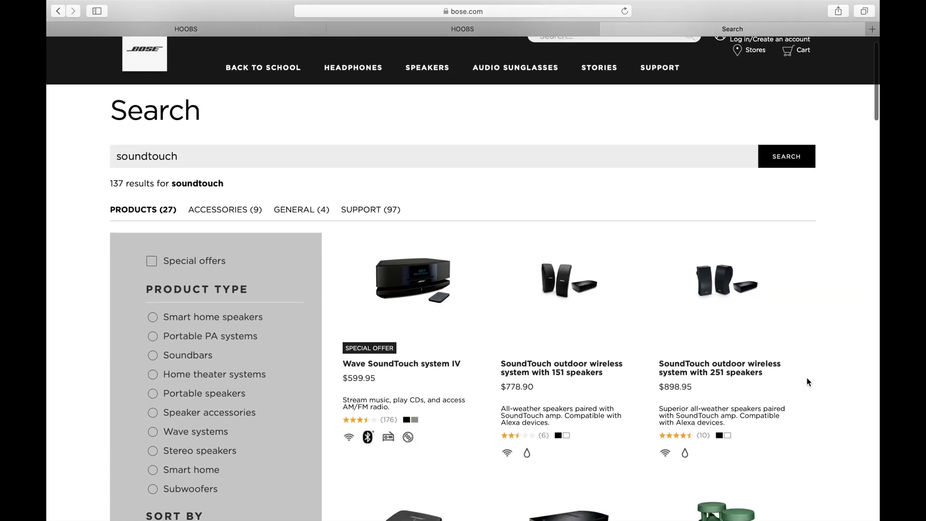
{"action": "scroll", "coordinate": [808, 382], "scroll_direction": "down", "scroll_amount": 5}
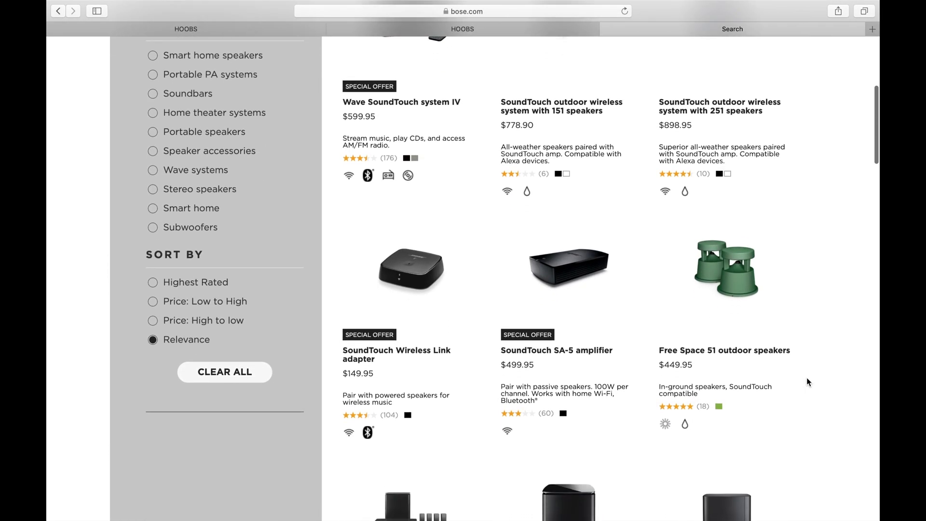
{"action": "scroll", "coordinate": [808, 379], "scroll_direction": "down", "scroll_amount": 5}
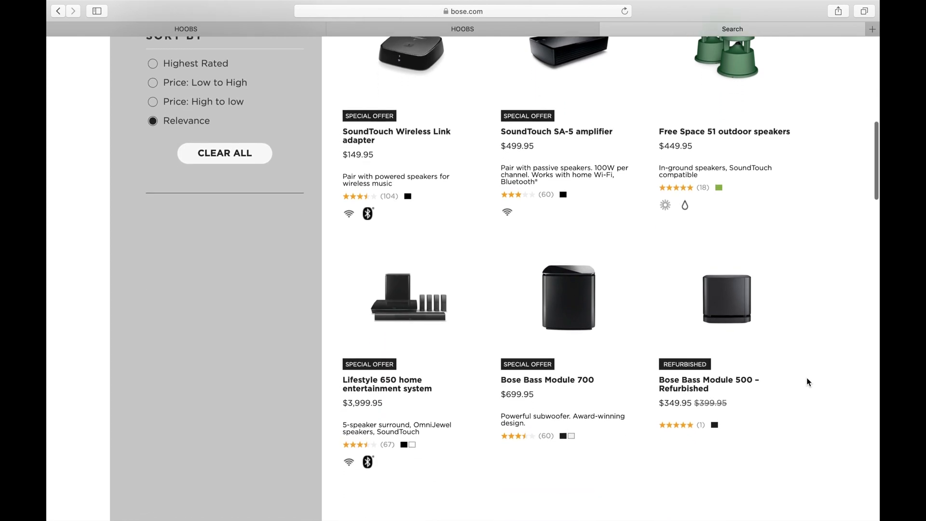
{"action": "scroll", "coordinate": [808, 382], "scroll_direction": "down", "scroll_amount": 5}
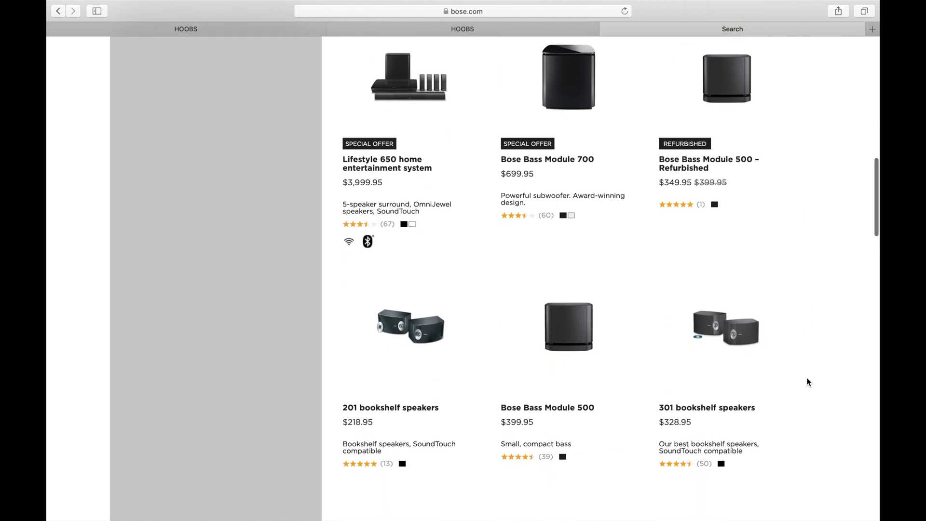
{"action": "scroll", "coordinate": [807, 378], "scroll_direction": "down", "scroll_amount": 7}
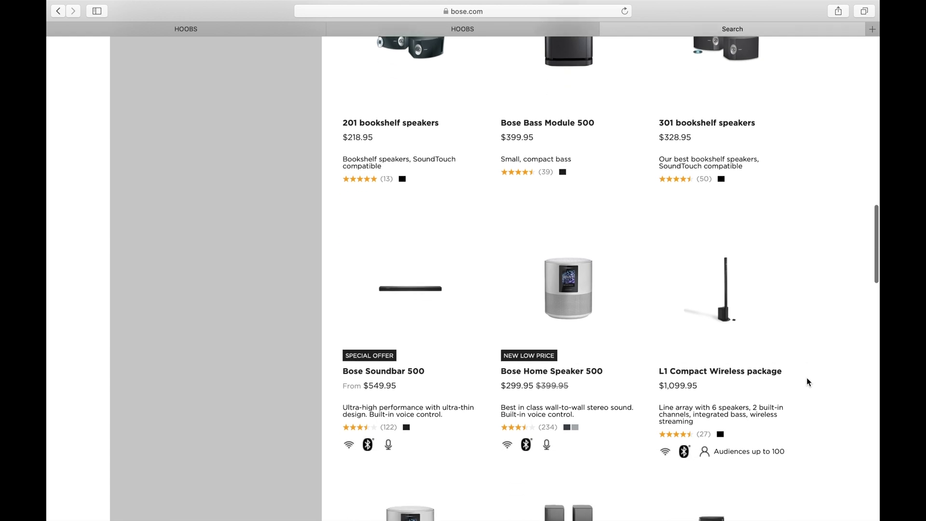
{"action": "scroll", "coordinate": [808, 381], "scroll_direction": "down", "scroll_amount": 3}
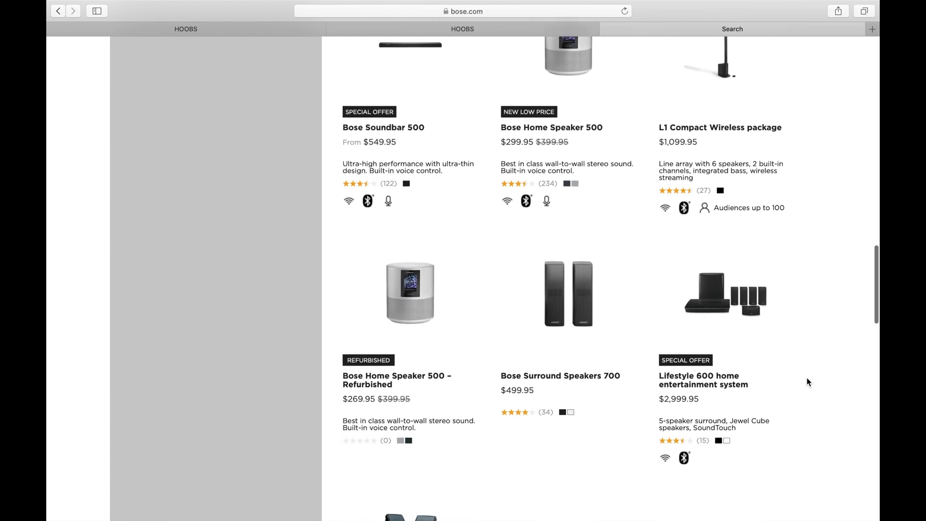
{"action": "scroll", "coordinate": [807, 378], "scroll_direction": "down", "scroll_amount": 5}
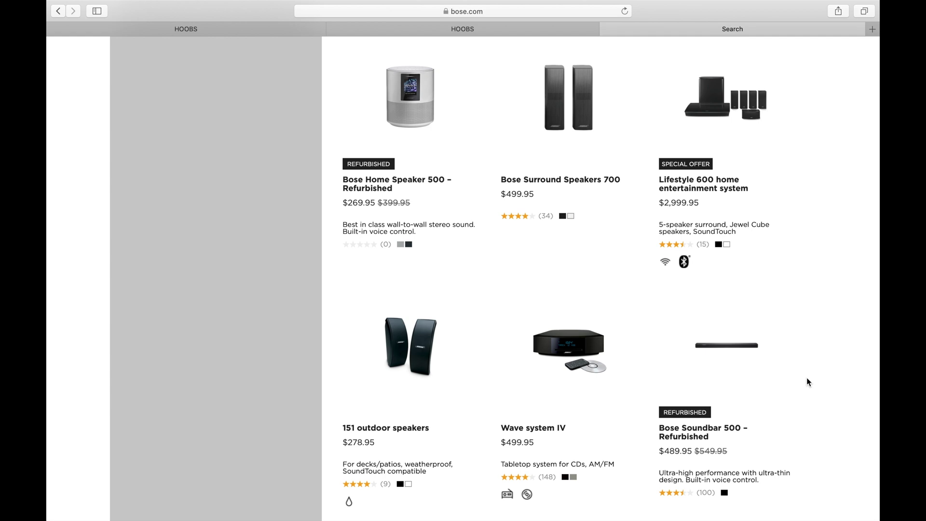
{"action": "scroll", "coordinate": [809, 382], "scroll_direction": "down", "scroll_amount": 4}
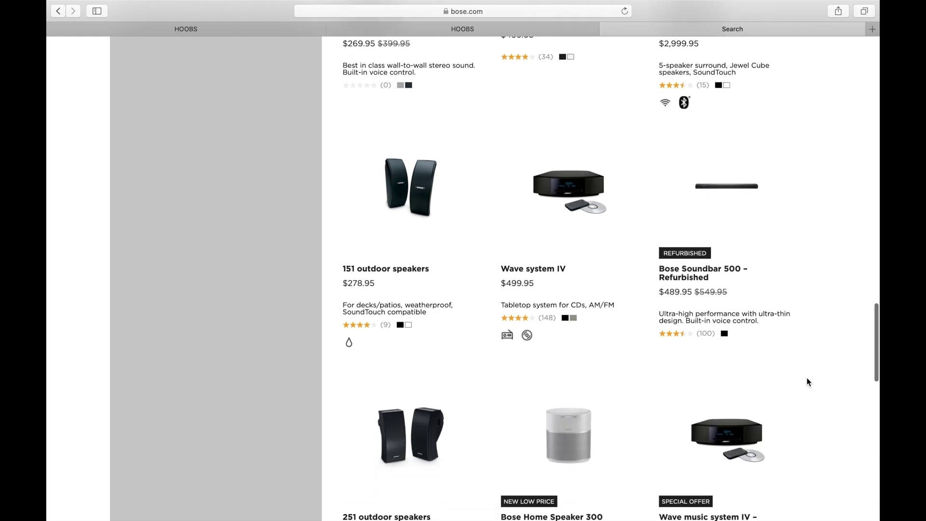
{"action": "scroll", "coordinate": [808, 382], "scroll_direction": "down", "scroll_amount": 6}
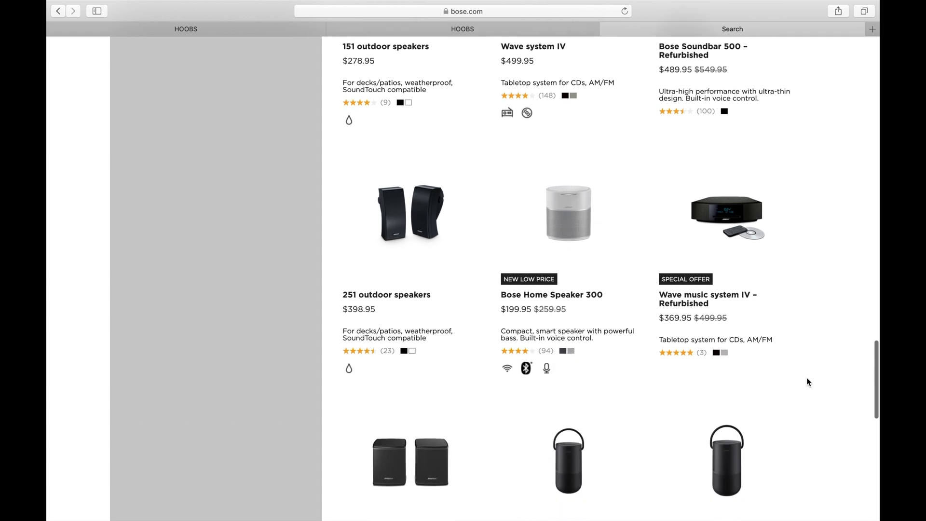
{"action": "scroll", "coordinate": [807, 379], "scroll_direction": "down", "scroll_amount": 6}
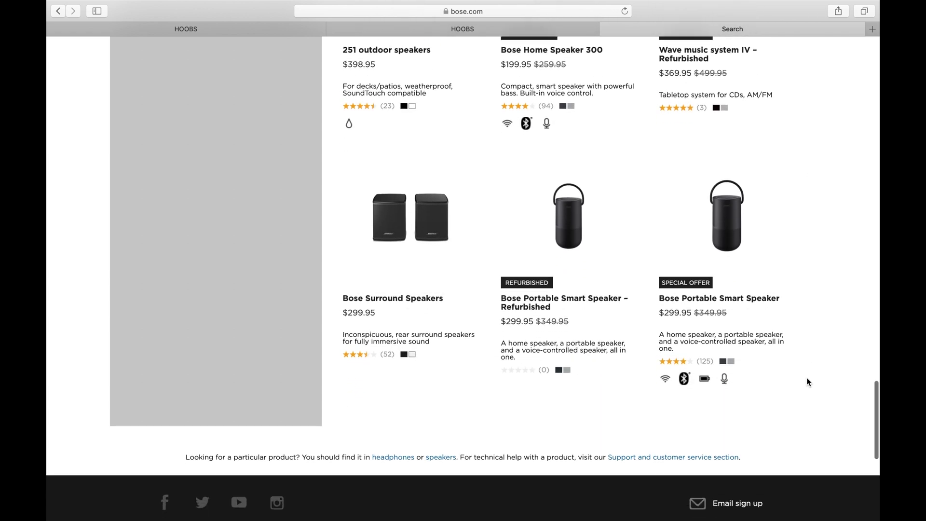
{"action": "key", "text": "super+w"}
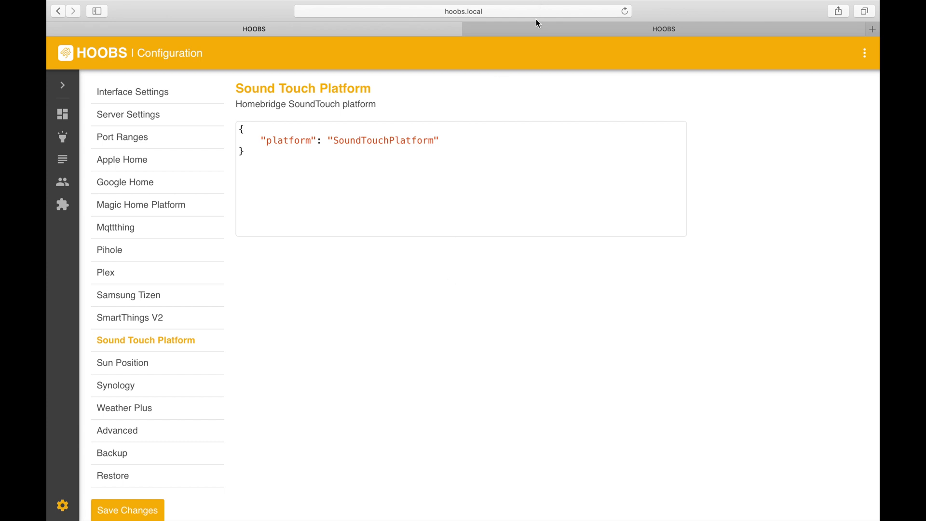
Step: Replace the Sound Touch Platform config with the discover-all sample named SoundTouch
{"action": "left_click", "coordinate": [532, 31]}
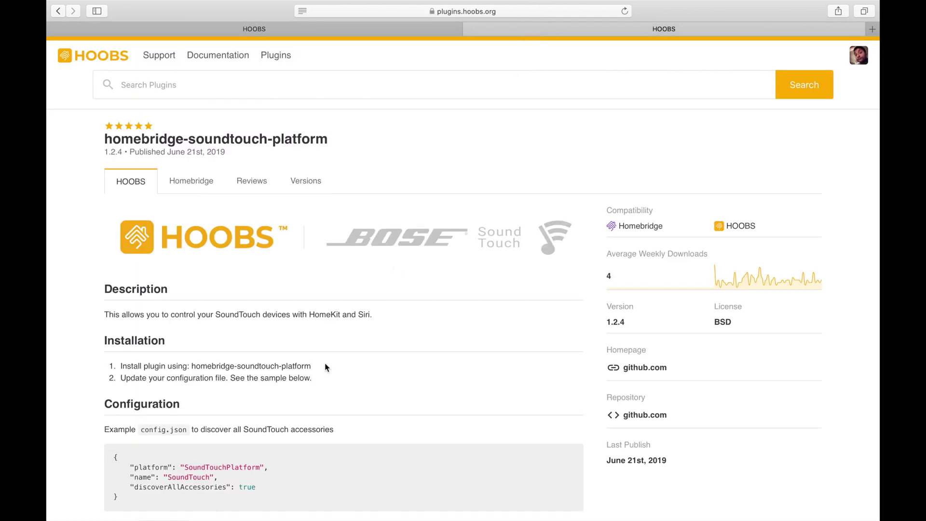
{"action": "scroll", "coordinate": [324, 364], "scroll_direction": "down", "scroll_amount": 1}
{"action": "left_click_drag", "start_coordinate": [120, 468], "coordinate": [111, 420]}
{"action": "key", "text": "super+c"}
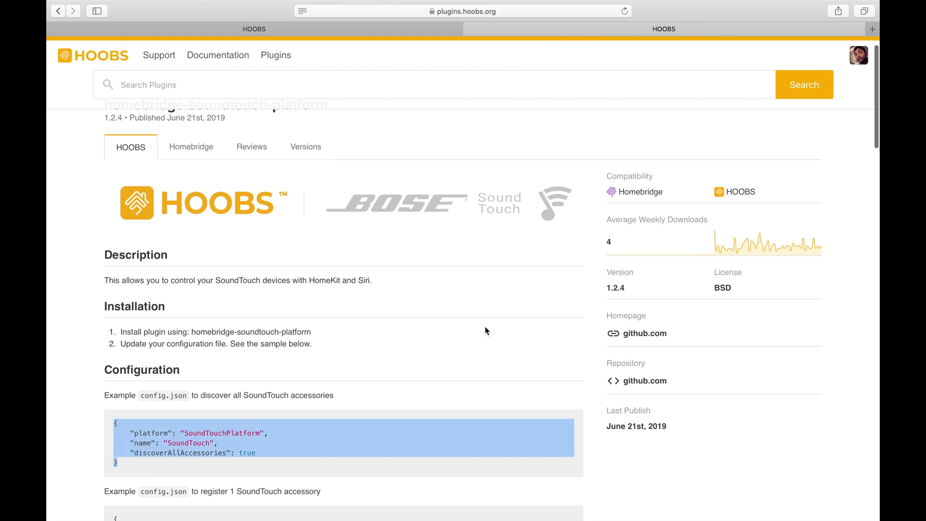
{"action": "left_click", "coordinate": [430, 30]}
{"action": "left_click_drag", "start_coordinate": [261, 156], "coordinate": [242, 130]}
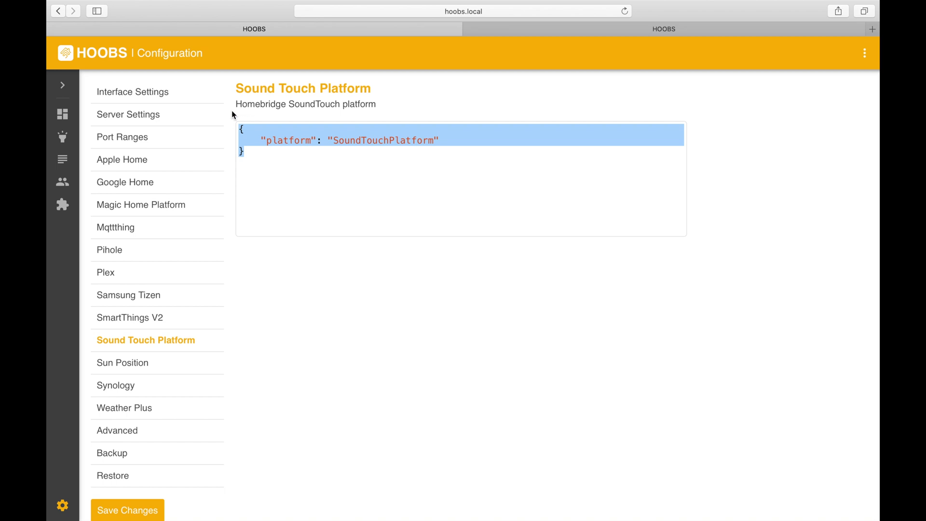
{"action": "key", "text": "super+v"}
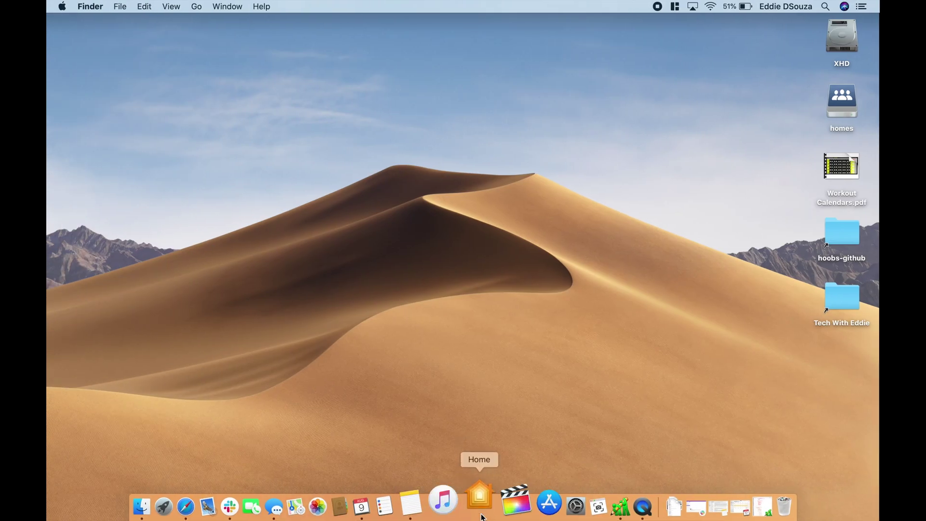
Step: Launch Apple Home, save the plugin configuration, and bring Home into view
{"action": "left_click", "coordinate": [481, 513]}
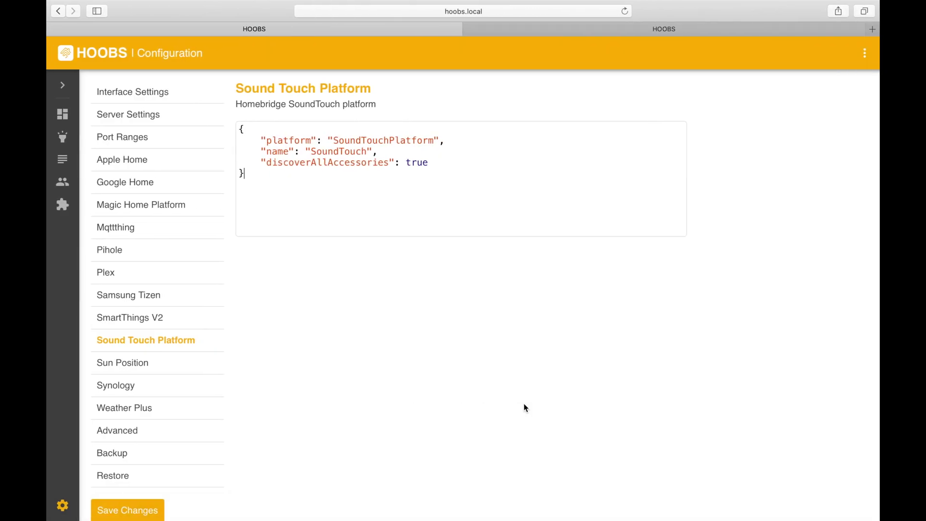
{"action": "left_click", "coordinate": [142, 511]}
{"action": "key", "text": "ctrl+Left"}
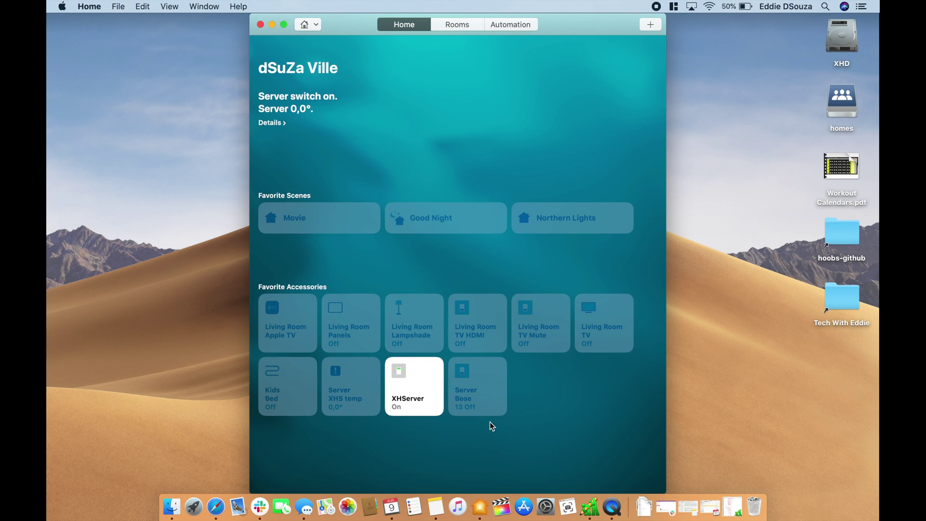
Step: Show the Server Bose accessory's controls and scroll through its preset and source tiles
{"action": "right_click", "coordinate": [493, 401]}
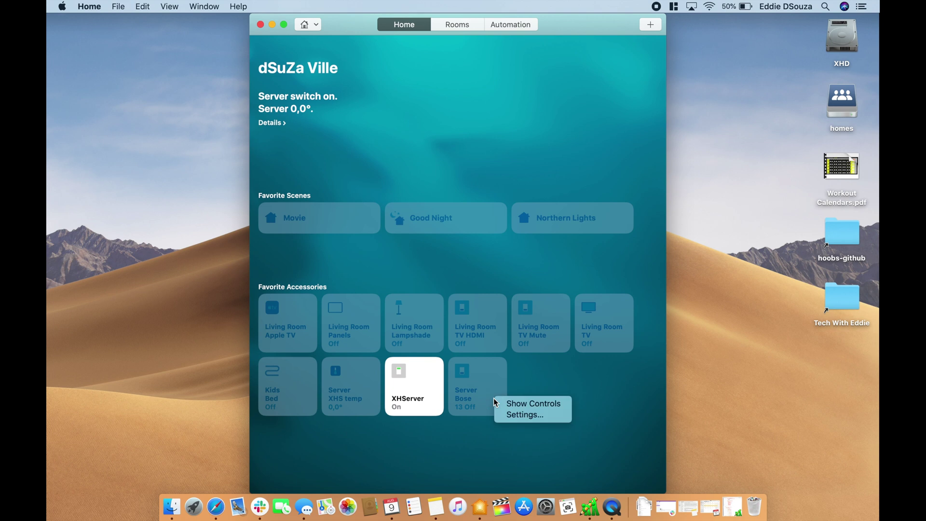
{"action": "left_click", "coordinate": [533, 403]}
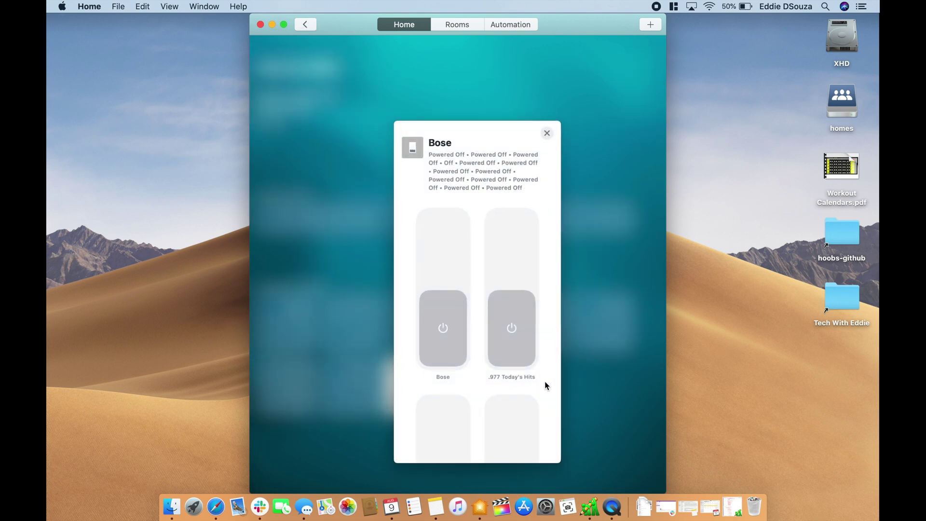
{"action": "scroll", "coordinate": [545, 381], "scroll_direction": "down", "scroll_amount": 10}
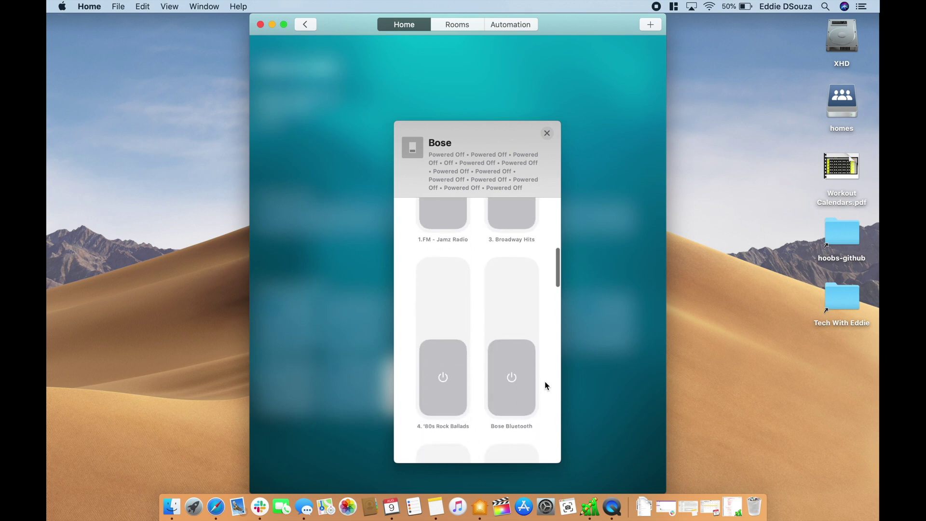
{"action": "scroll", "coordinate": [545, 381], "scroll_direction": "down", "scroll_amount": 10}
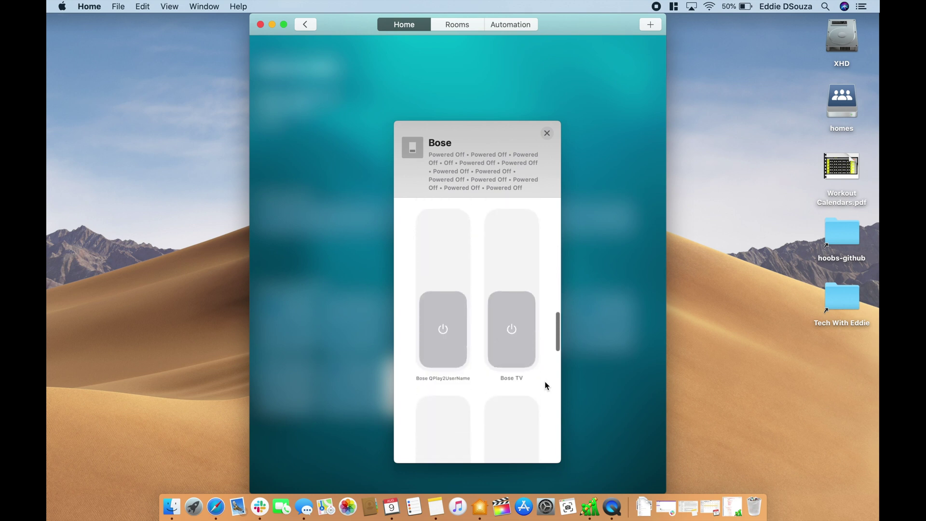
{"action": "scroll", "coordinate": [544, 385], "scroll_direction": "down", "scroll_amount": 10}
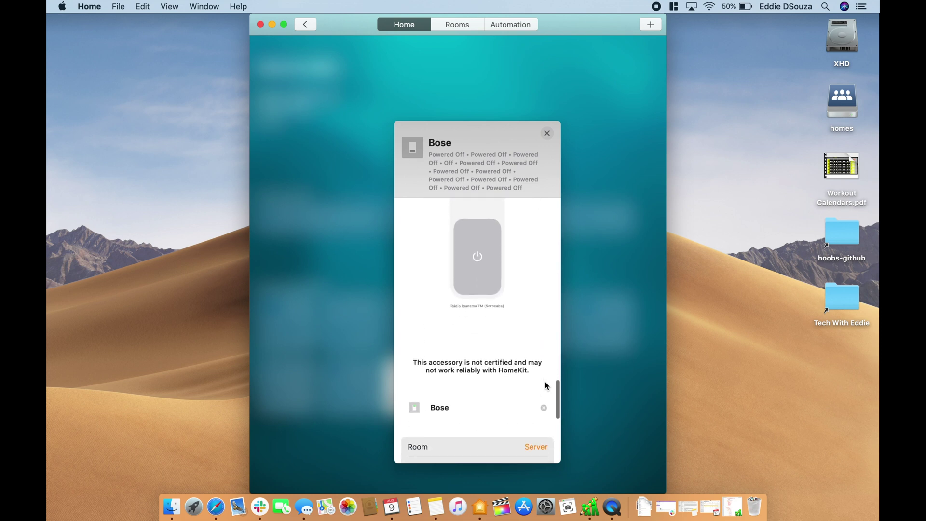
{"action": "scroll", "coordinate": [545, 384], "scroll_direction": "down", "scroll_amount": 10}
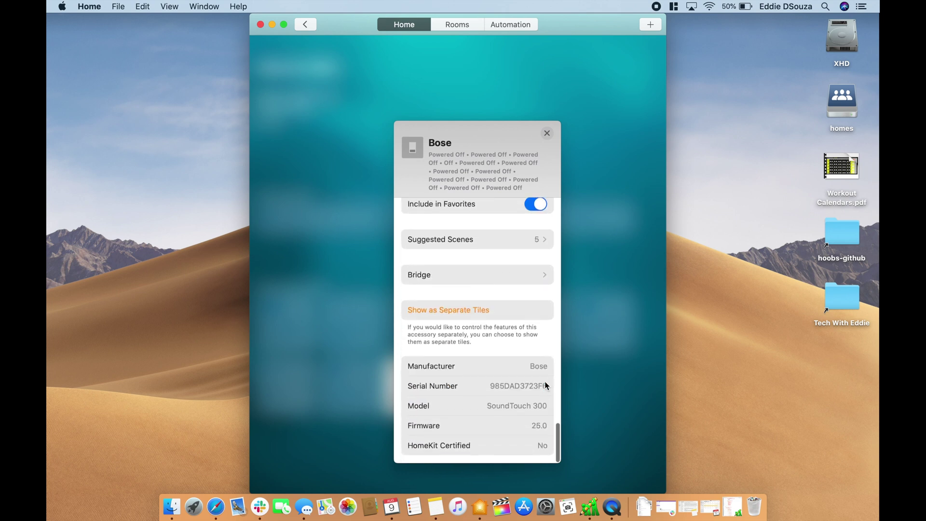
Step: Return to the top of the Bose controls and switch the speaker on
{"action": "scroll", "coordinate": [544, 384], "scroll_direction": "up", "scroll_amount": 3}
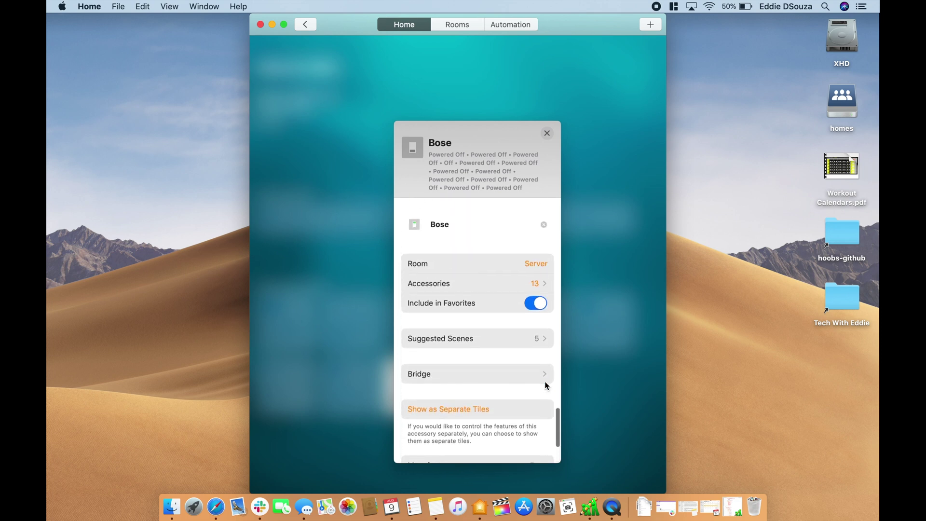
{"action": "scroll", "coordinate": [546, 384], "scroll_direction": "up", "scroll_amount": 6}
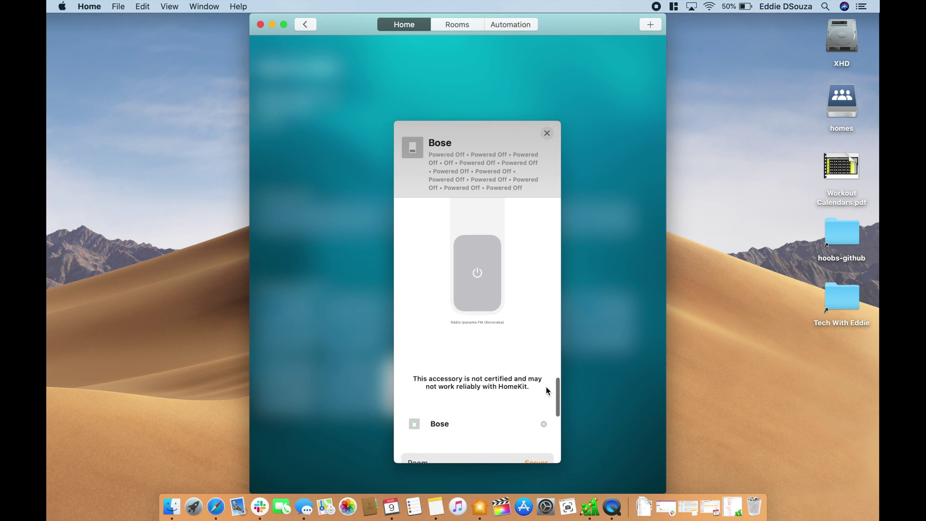
{"action": "scroll", "coordinate": [546, 390], "scroll_direction": "up", "scroll_amount": 5}
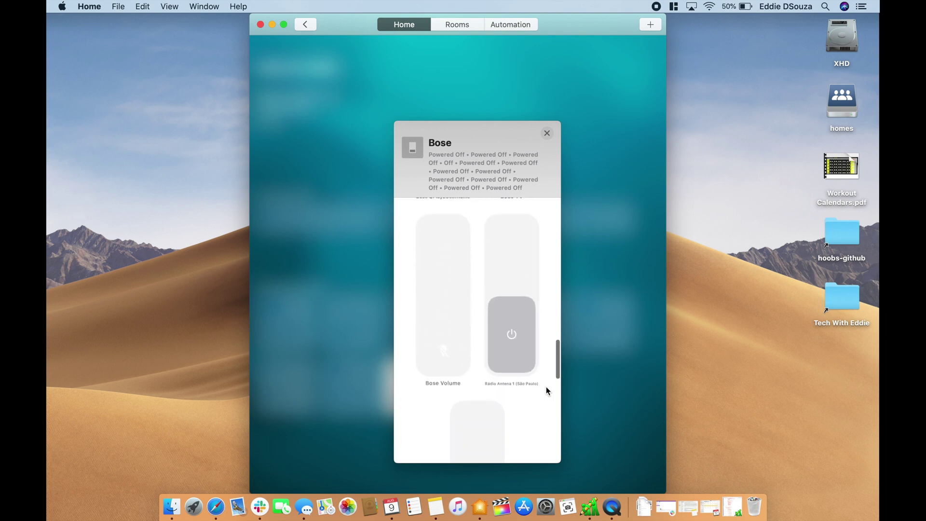
{"action": "scroll", "coordinate": [546, 390], "scroll_direction": "up", "scroll_amount": 2}
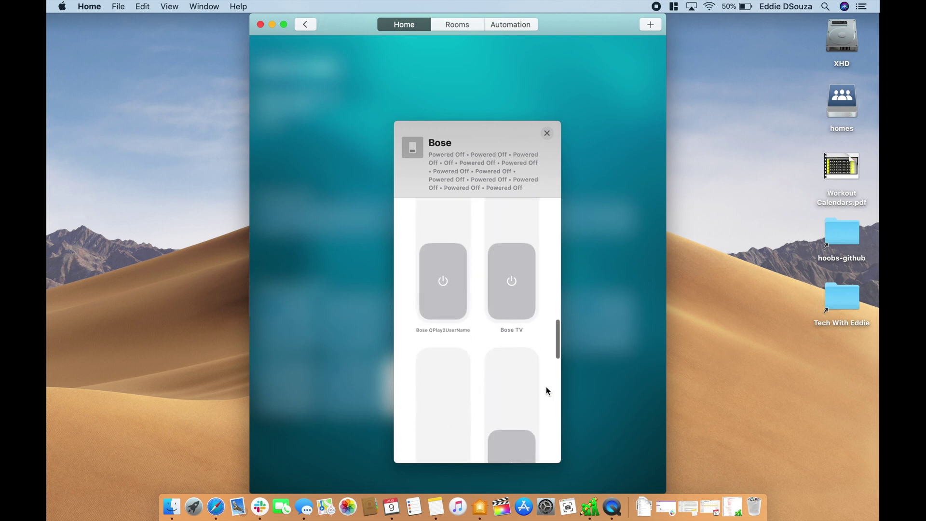
{"action": "scroll", "coordinate": [546, 387], "scroll_direction": "up", "scroll_amount": 2}
{"action": "scroll", "coordinate": [546, 390], "scroll_direction": "up", "scroll_amount": 3}
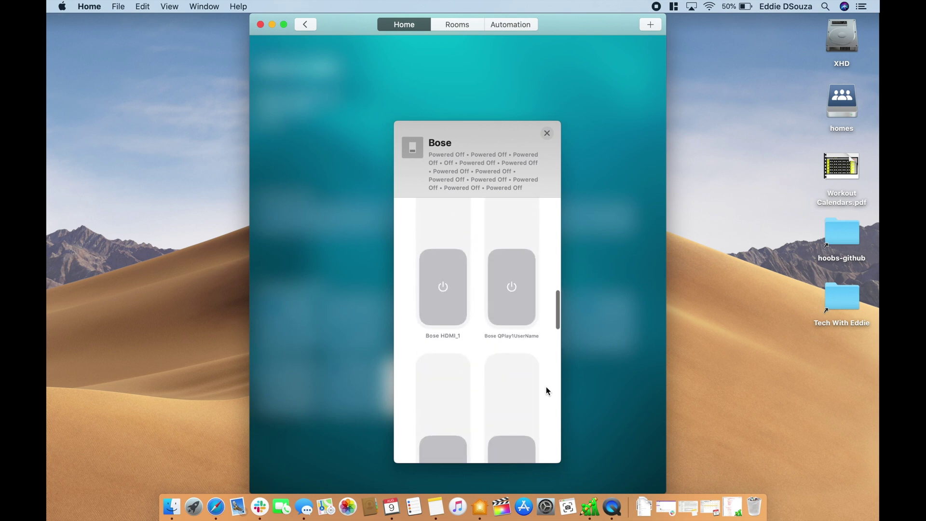
{"action": "scroll", "coordinate": [546, 388], "scroll_direction": "up", "scroll_amount": 5}
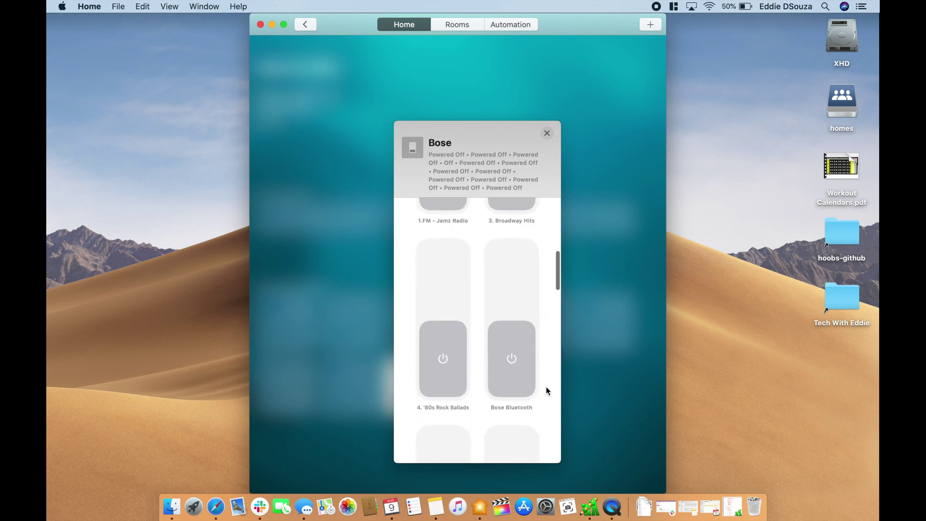
{"action": "scroll", "coordinate": [546, 388], "scroll_direction": "up", "scroll_amount": 6}
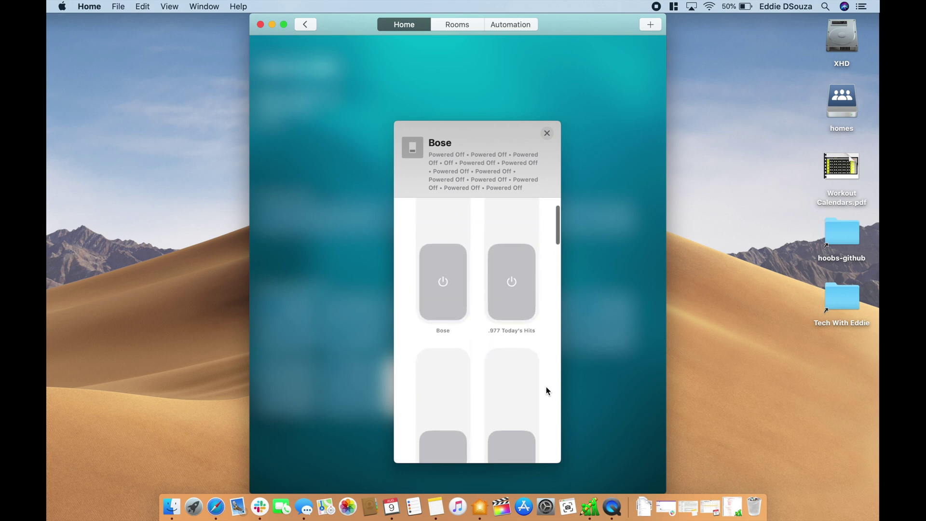
{"action": "scroll", "coordinate": [546, 388], "scroll_direction": "up", "scroll_amount": 2}
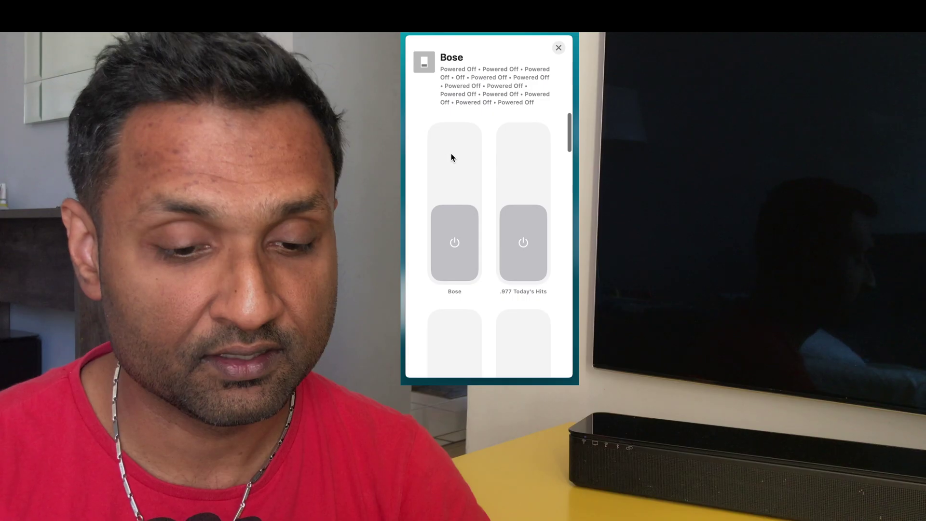
{"action": "left_click", "coordinate": [442, 242]}
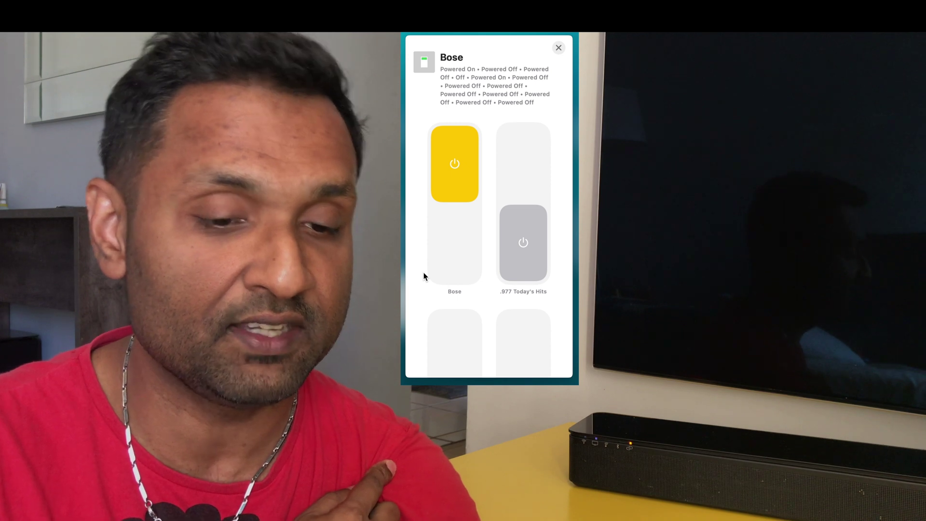
Step: Start playing the .977 Today's Hits preset
{"action": "scroll", "coordinate": [424, 276], "scroll_direction": "down", "scroll_amount": 1}
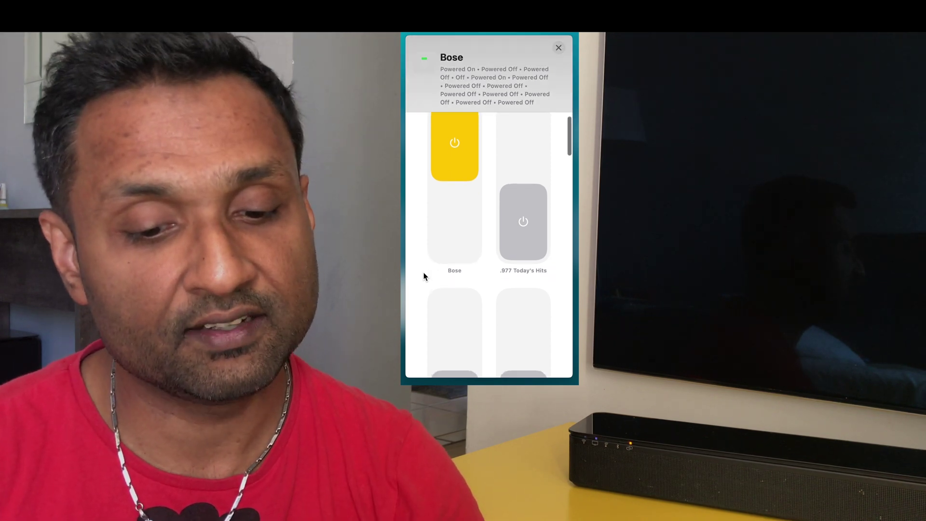
{"action": "scroll", "coordinate": [423, 276], "scroll_direction": "down", "scroll_amount": 4}
{"action": "scroll", "coordinate": [423, 276], "scroll_direction": "up", "scroll_amount": 3}
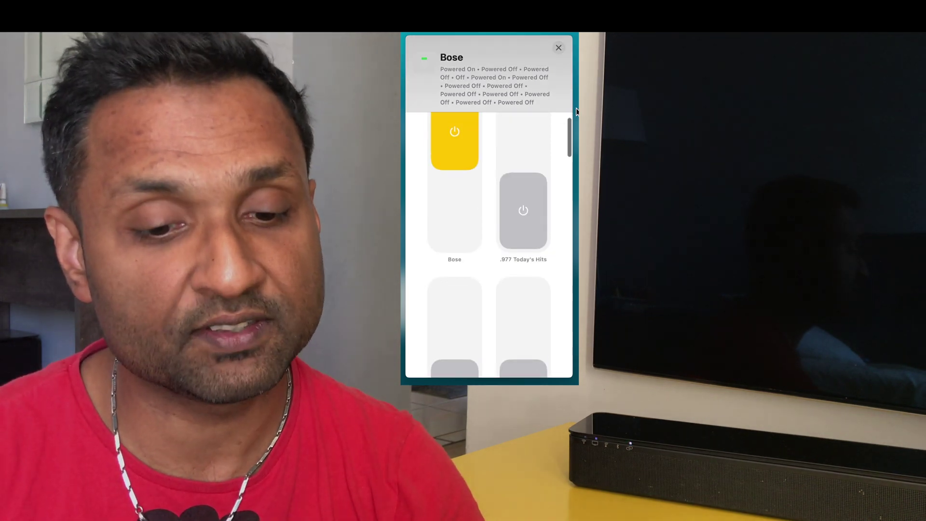
{"action": "left_click", "coordinate": [532, 128]}
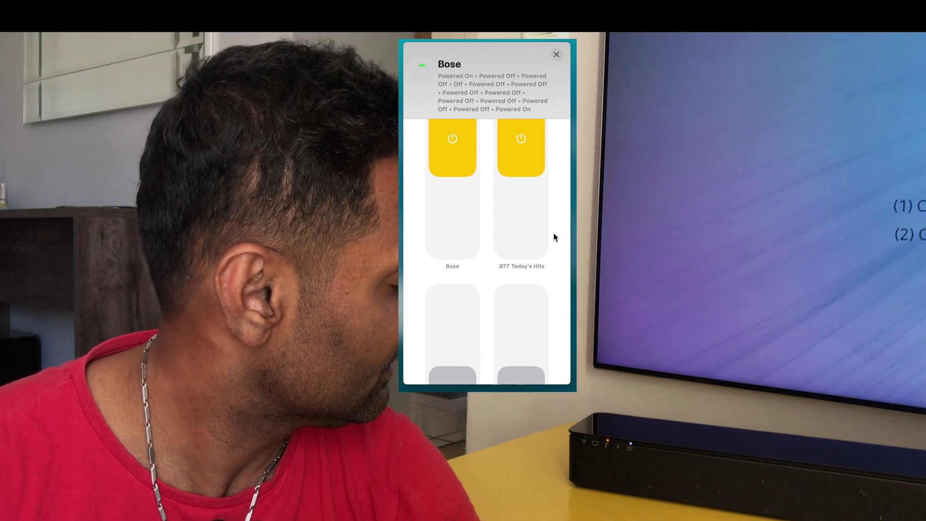
Step: Switch on the Rádio Antena 1 preset
{"action": "scroll", "coordinate": [553, 235], "scroll_direction": "down", "scroll_amount": 5}
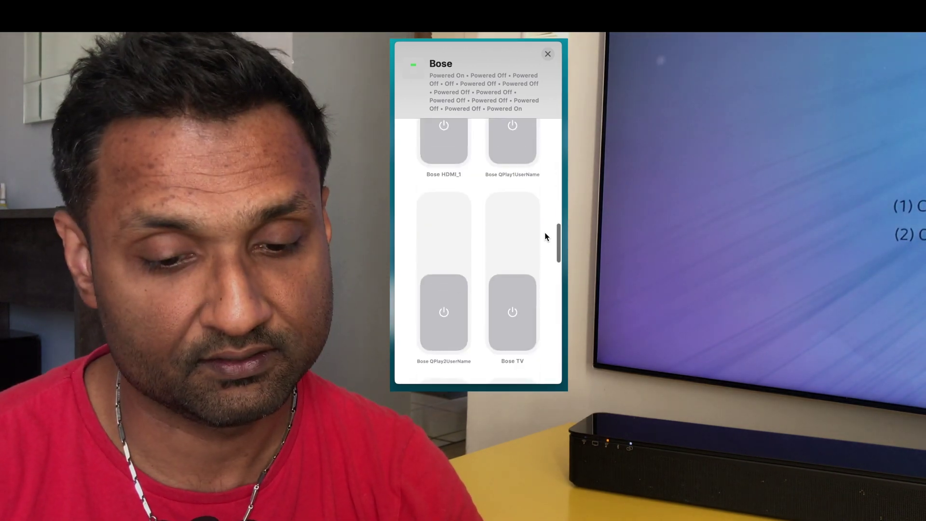
{"action": "scroll", "coordinate": [546, 236], "scroll_direction": "down", "scroll_amount": 5}
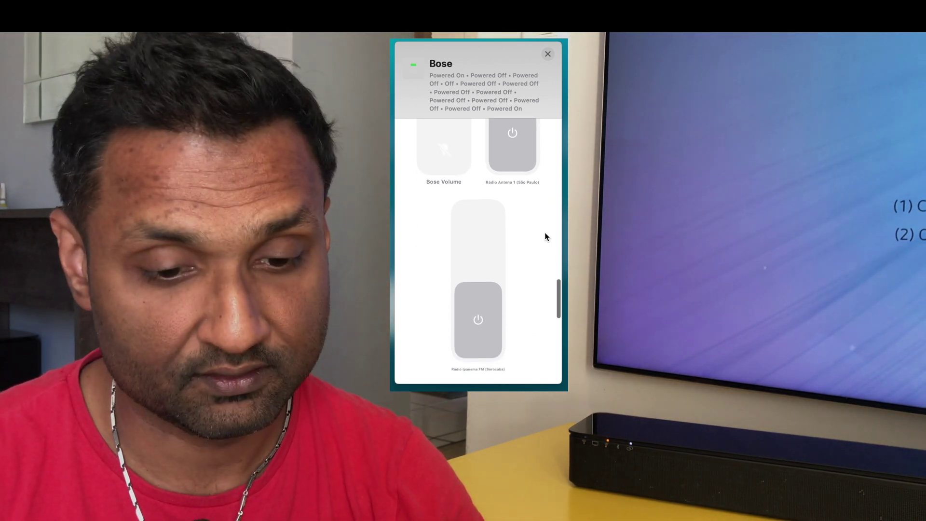
{"action": "scroll", "coordinate": [546, 236], "scroll_direction": "up", "scroll_amount": 10}
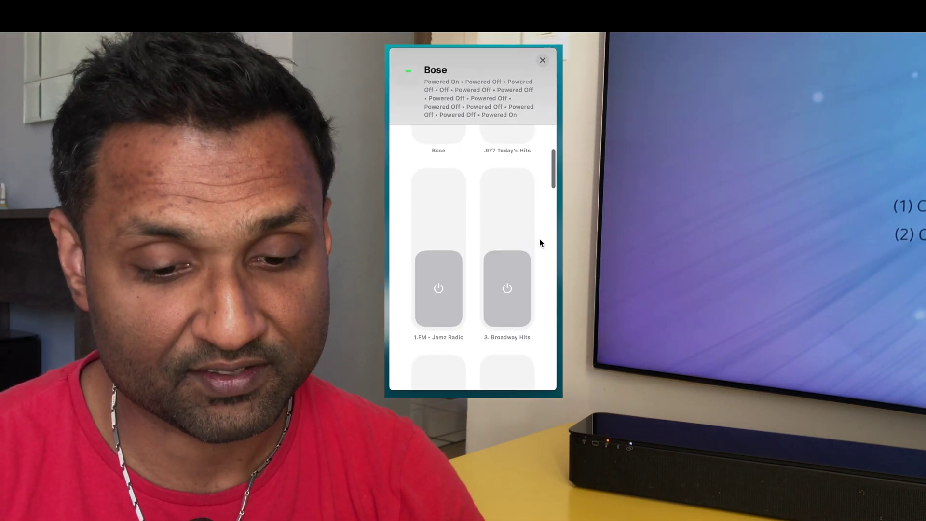
{"action": "scroll", "coordinate": [540, 242], "scroll_direction": "down", "scroll_amount": 3}
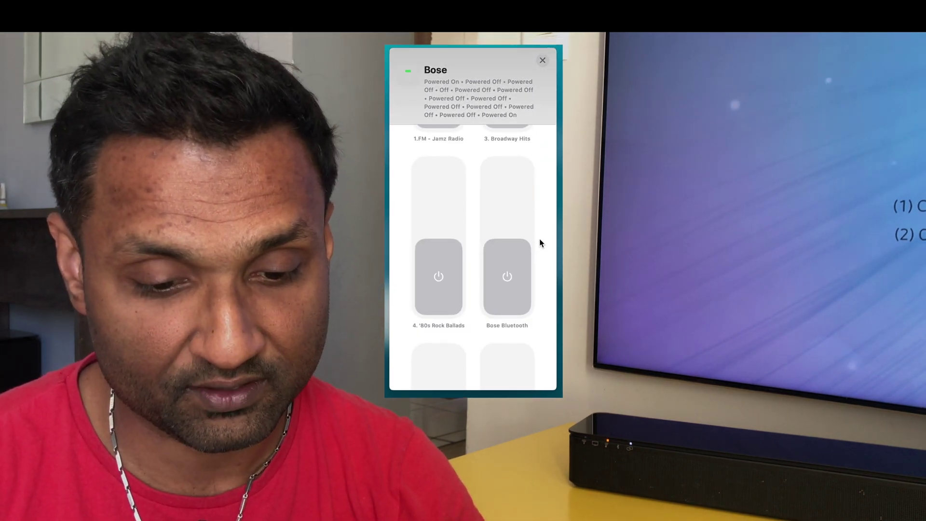
{"action": "scroll", "coordinate": [541, 243], "scroll_direction": "down", "scroll_amount": 3}
{"action": "scroll", "coordinate": [540, 243], "scroll_direction": "down", "scroll_amount": 8}
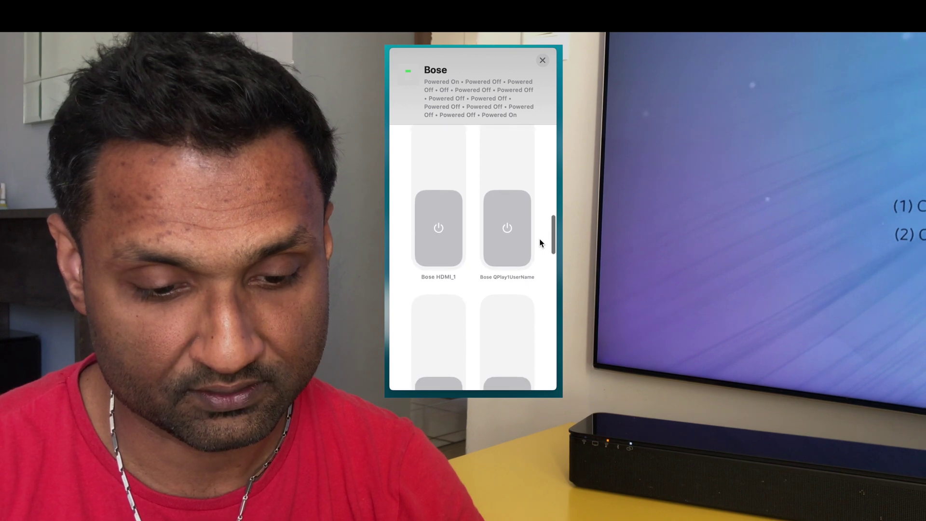
{"action": "scroll", "coordinate": [540, 243], "scroll_direction": "down", "scroll_amount": 2}
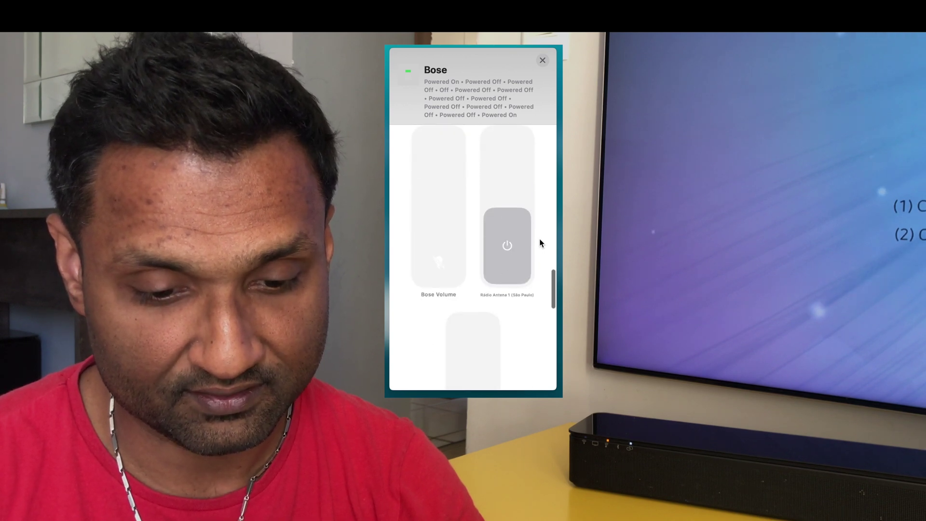
{"action": "left_click", "coordinate": [519, 173]}
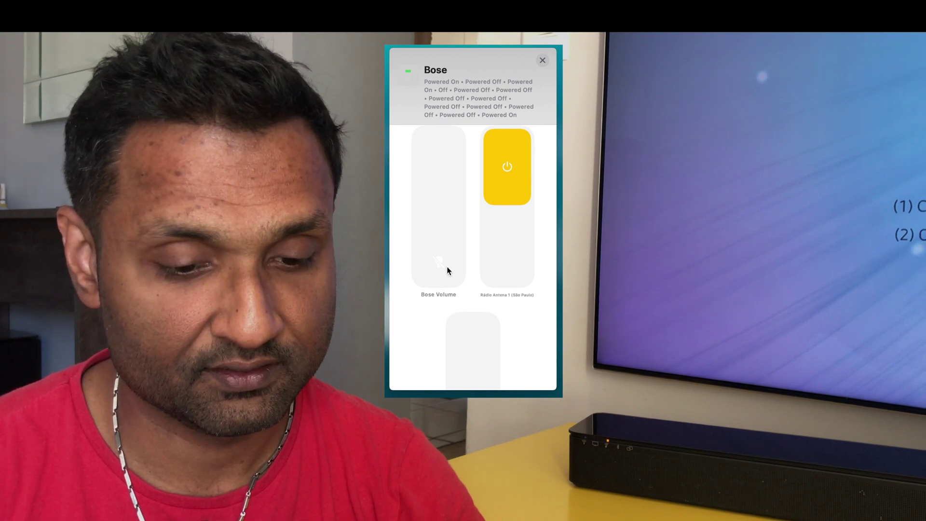
Step: Raise the Bose volume to about 13%, then power the Bose off
{"action": "left_click_drag", "start_coordinate": [453, 276], "coordinate": [450, 254]}
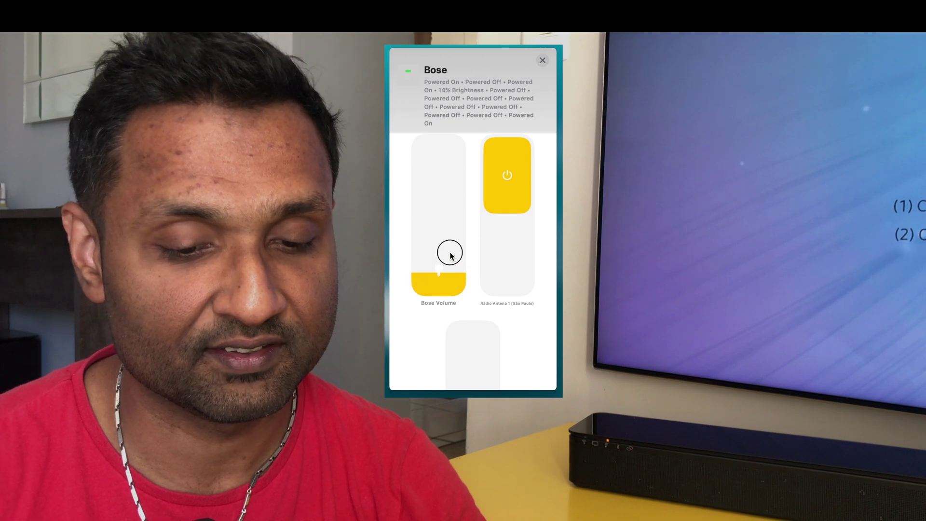
{"action": "scroll", "coordinate": [450, 256], "scroll_direction": "down", "scroll_amount": 5}
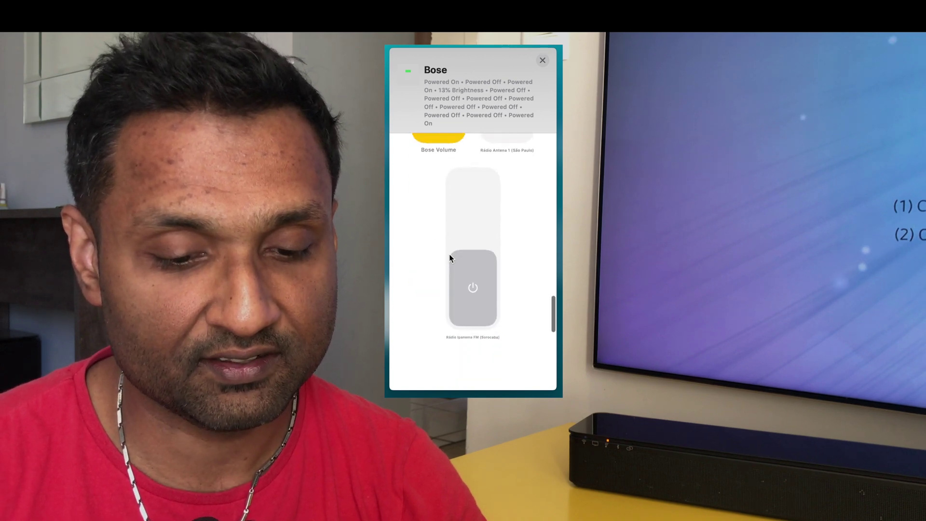
{"action": "scroll", "coordinate": [450, 255], "scroll_direction": "up", "scroll_amount": 10}
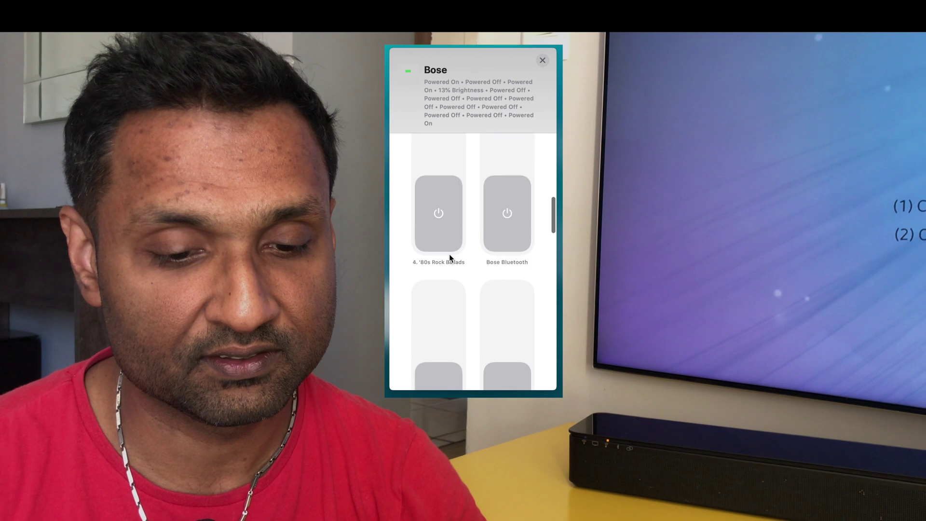
{"action": "scroll", "coordinate": [449, 254], "scroll_direction": "up", "scroll_amount": 3}
{"action": "left_click", "coordinate": [449, 253]}
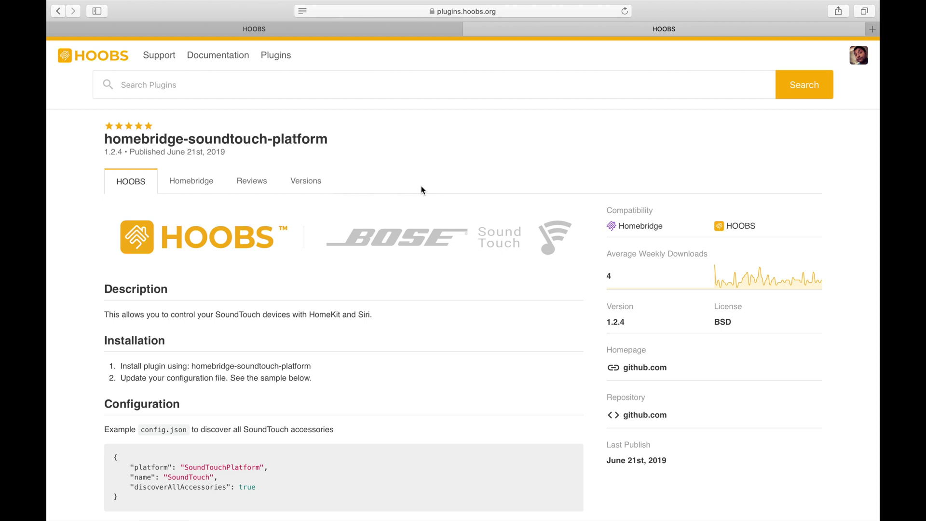
Step: Scroll to the single-accessory config.json example, then return to the HOOBS configuration page
{"action": "scroll", "coordinate": [421, 190], "scroll_direction": "down", "scroll_amount": 5}
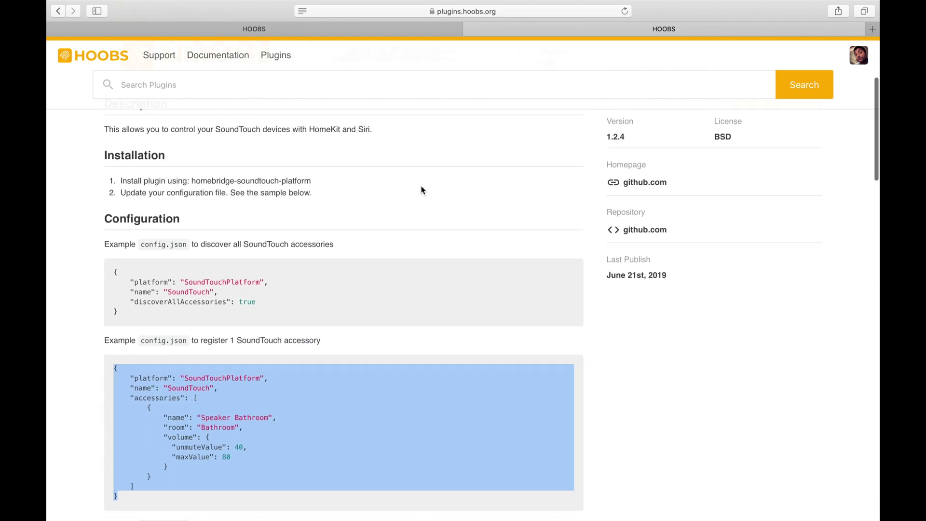
{"action": "scroll", "coordinate": [421, 190], "scroll_direction": "down", "scroll_amount": 4}
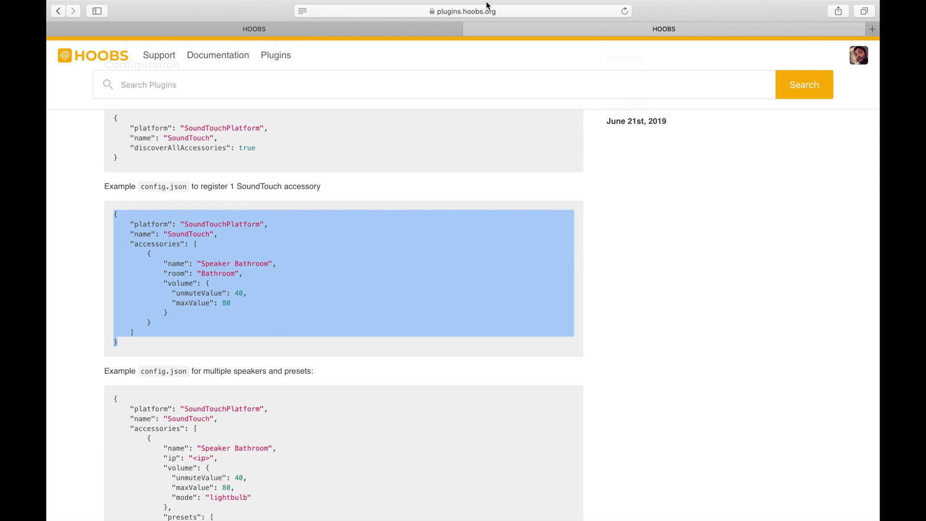
{"action": "left_click", "coordinate": [393, 40]}
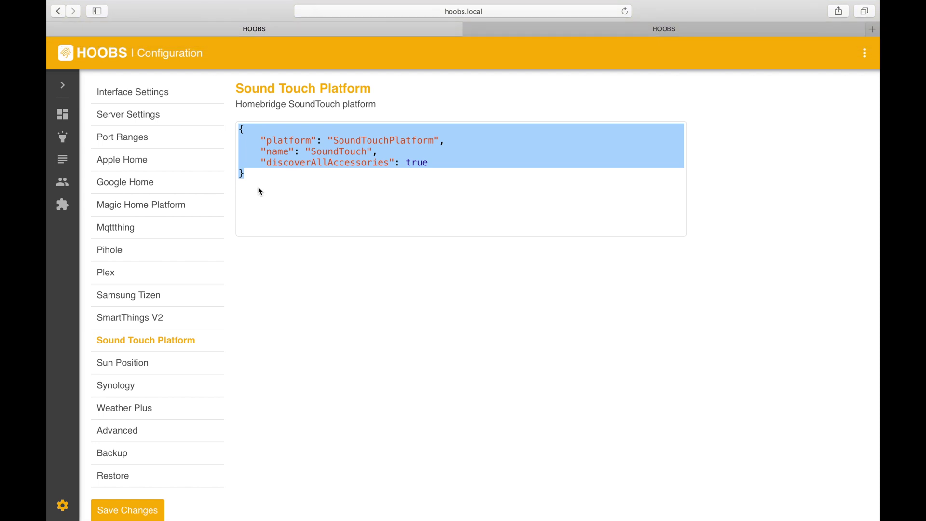
Step: Paste the single-speaker example into the config and rename the platform to Bose
{"action": "key", "text": "super+v"}
{"action": "scroll", "coordinate": [351, 182], "scroll_direction": "up", "scroll_amount": 2}
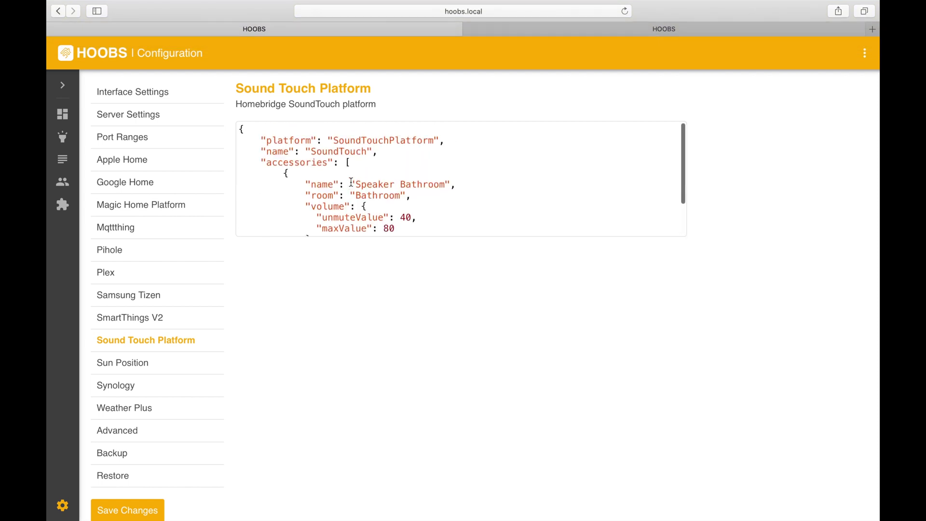
{"action": "scroll", "coordinate": [351, 181], "scroll_direction": "down", "scroll_amount": 2}
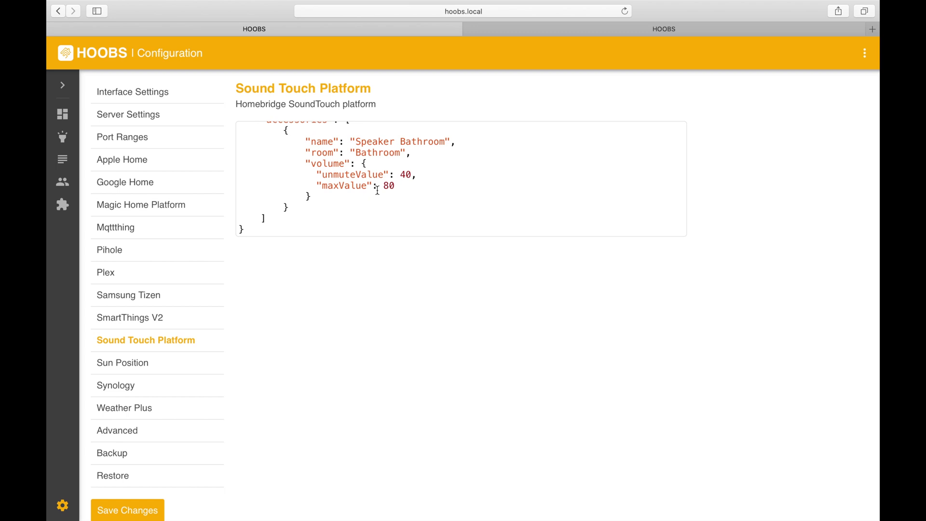
{"action": "scroll", "coordinate": [378, 191], "scroll_direction": "up", "scroll_amount": 3}
{"action": "double_click", "coordinate": [353, 151]}
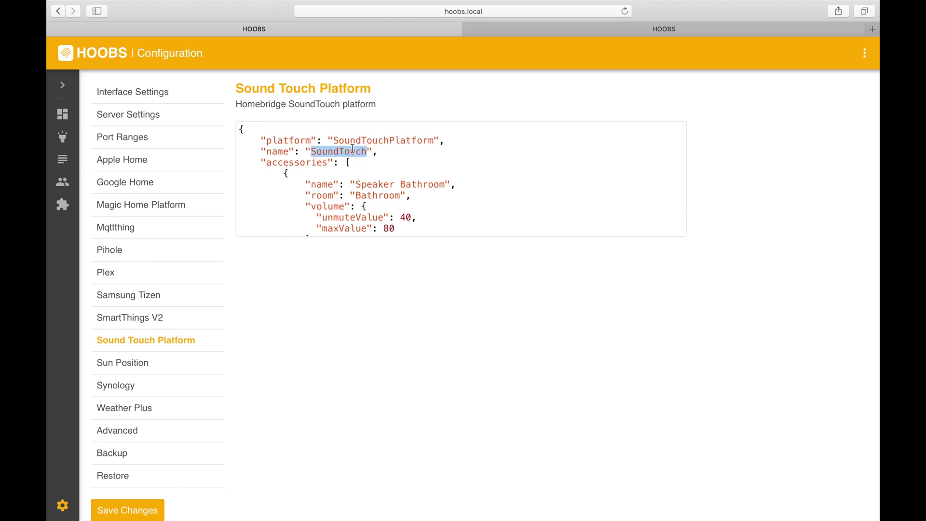
{"action": "type", "text": "Bose"}
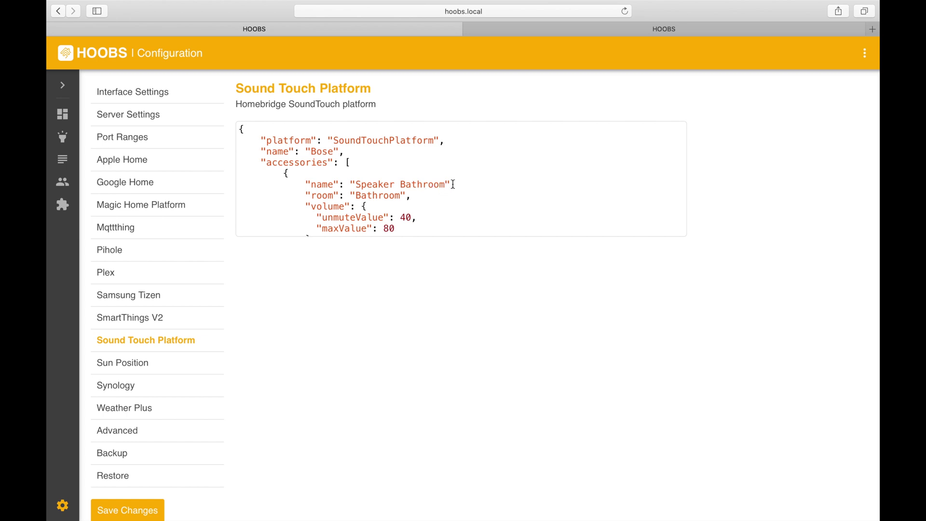
Step: Change unmuteValue from 40 to 20
{"action": "left_click", "coordinate": [406, 217]}
{"action": "key", "text": "BackSpace"}
{"action": "type", "text": "2"}
{"action": "scroll", "coordinate": [437, 193], "scroll_direction": "down", "scroll_amount": 3}
{"action": "scroll", "coordinate": [437, 193], "scroll_direction": "up", "scroll_amount": 3}
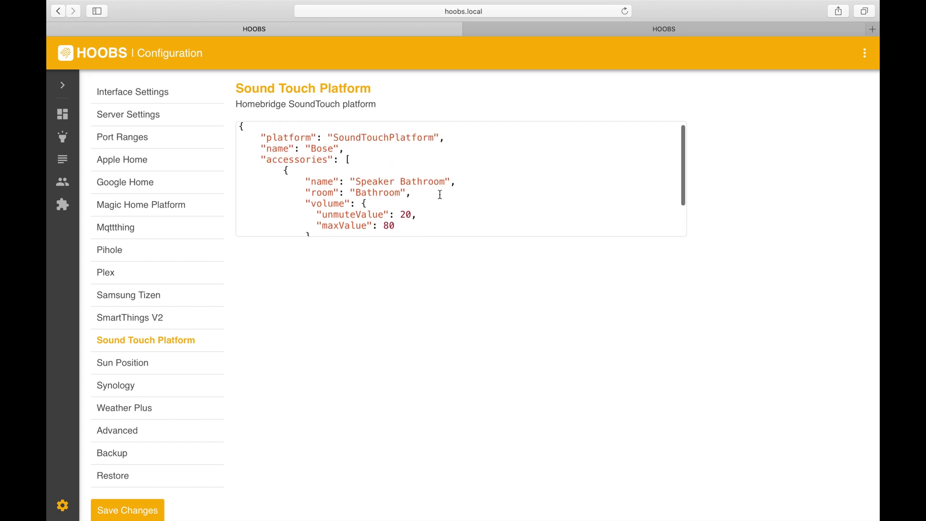
{"action": "scroll", "coordinate": [440, 195], "scroll_direction": "down", "scroll_amount": 3}
{"action": "scroll", "coordinate": [440, 195], "scroll_direction": "up", "scroll_amount": 2}
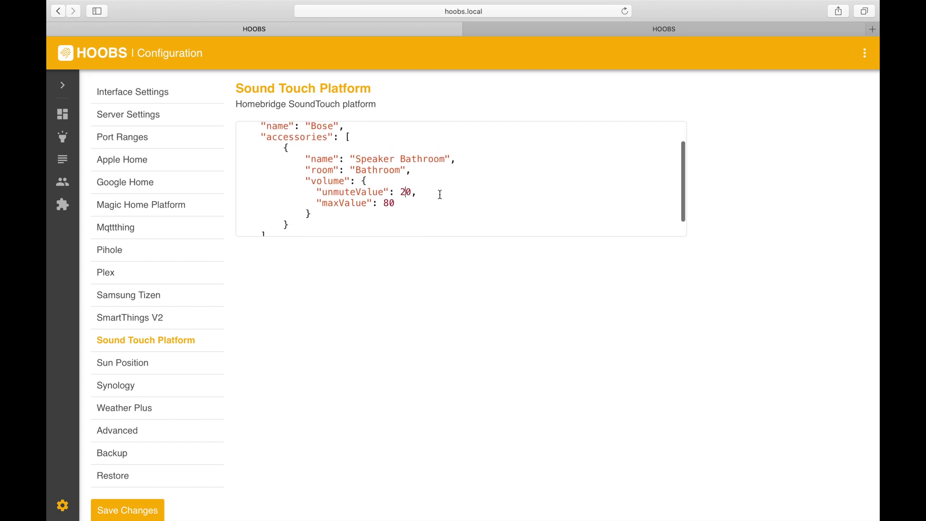
{"action": "scroll", "coordinate": [439, 195], "scroll_direction": "down", "scroll_amount": 1}
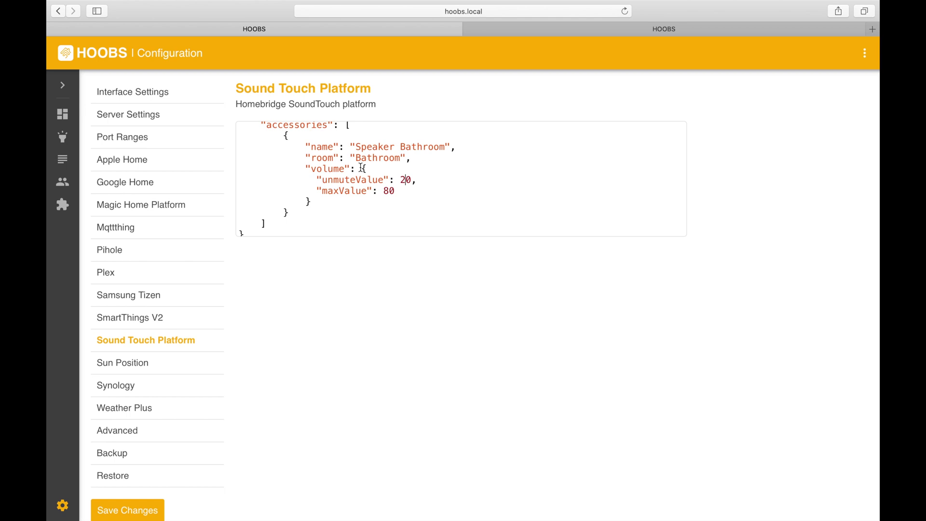
{"action": "scroll", "coordinate": [362, 167], "scroll_direction": "up", "scroll_amount": 1}
Step: Add a new IP line after room, starting "1p": "192.168.86
{"action": "left_click", "coordinate": [417, 174]}
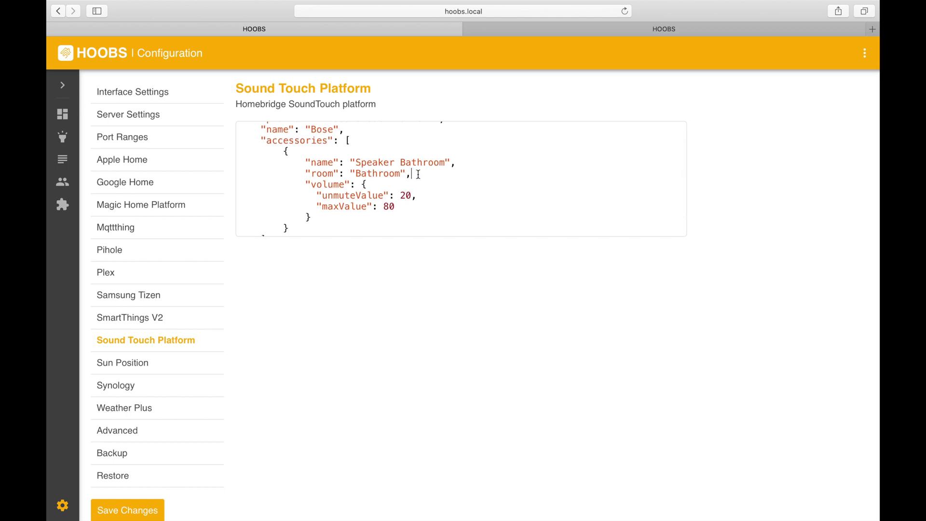
{"action": "key", "text": "Return"}
{"action": "type", "text": "\"1p"}
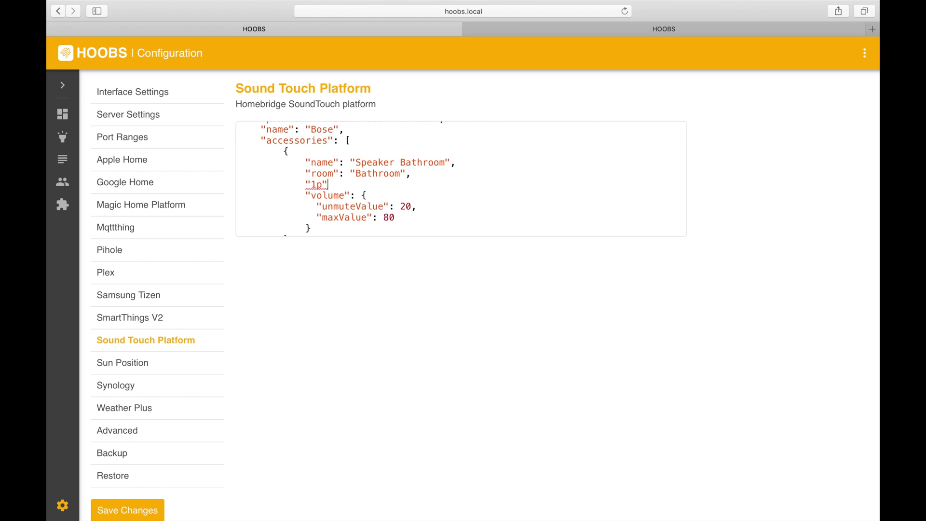
{"action": "type", "text": "\": \"192.168.86"}
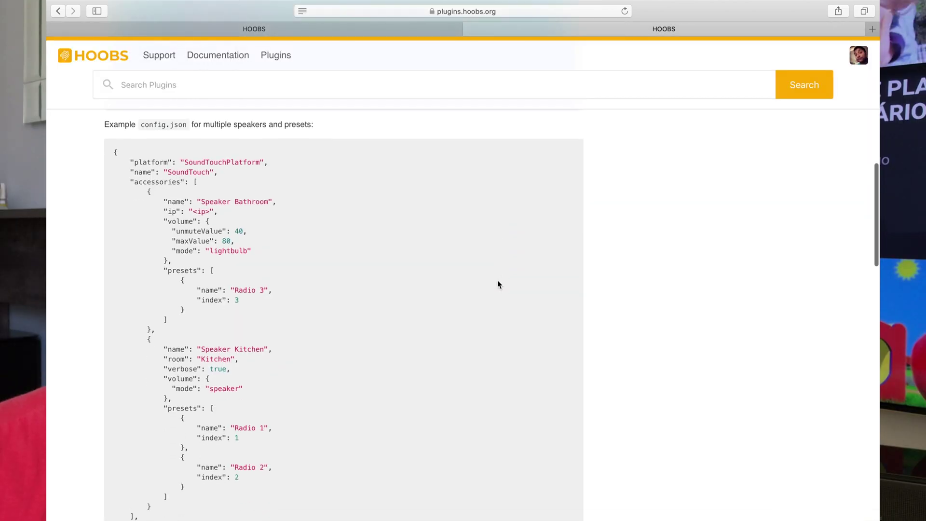
Step: Select the first speaker's presets block in the multi-speaker example
{"action": "scroll", "coordinate": [497, 279], "scroll_direction": "down", "scroll_amount": 1}
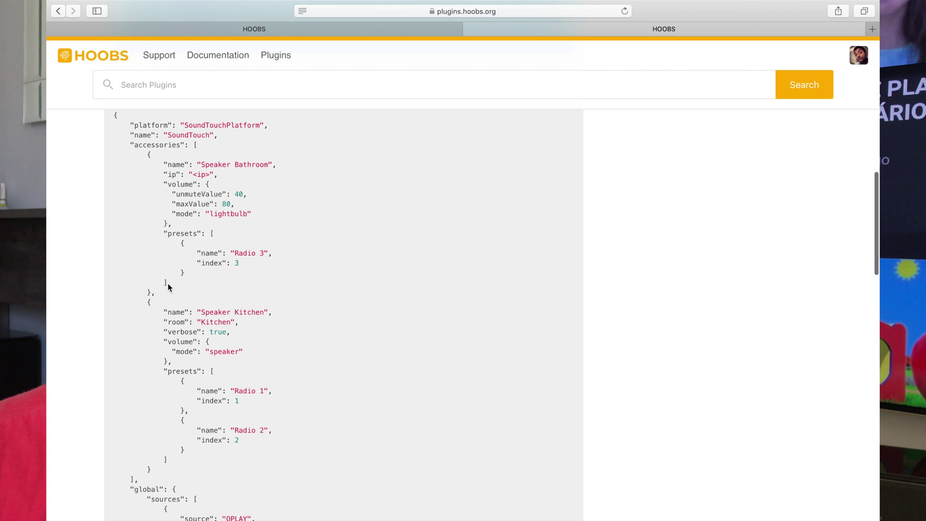
{"action": "left_click_drag", "start_coordinate": [169, 285], "coordinate": [163, 233]}
{"action": "key", "text": "super+c"}
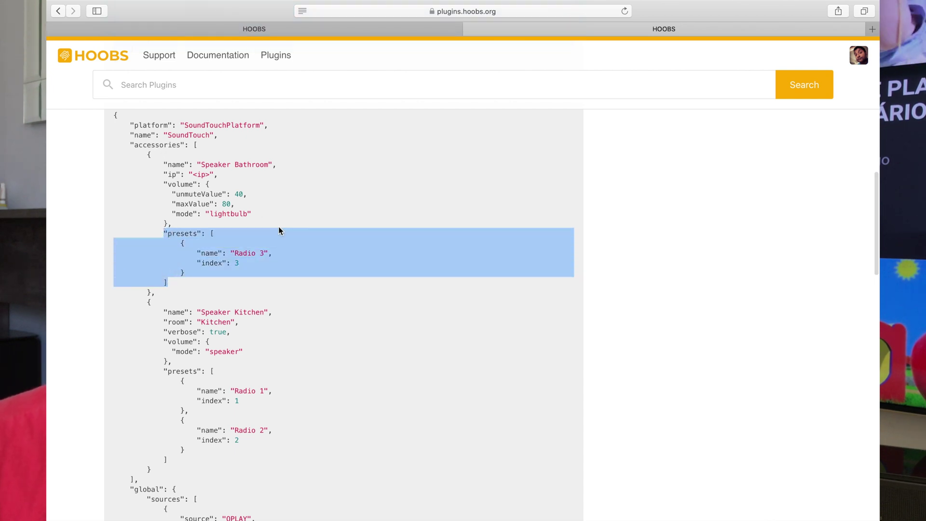
{"action": "left_click", "coordinate": [351, 30]}
Step: Add a comma and new line after the volume block and paste the presets block
{"action": "left_click", "coordinate": [337, 195]}
{"action": "type", "text": ","}
{"action": "scroll", "coordinate": [337, 195], "scroll_direction": "up", "scroll_amount": 1}
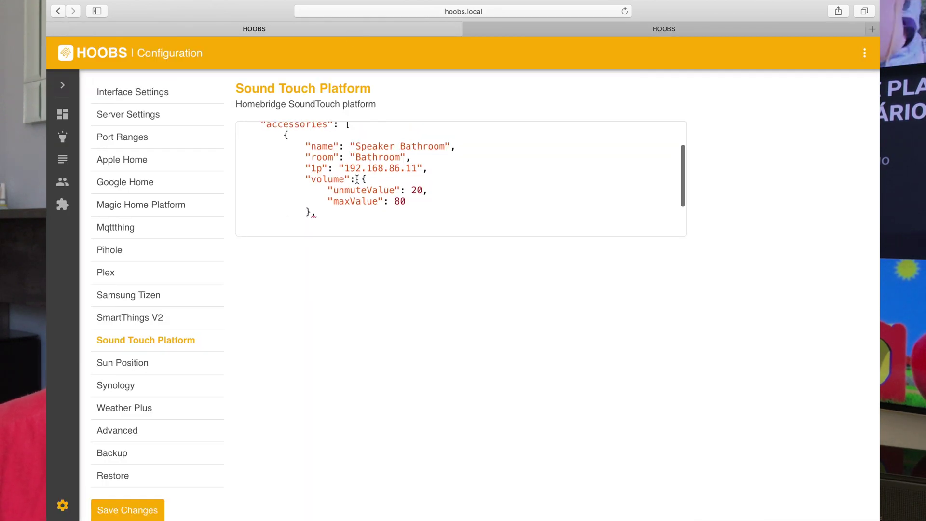
{"action": "key", "text": "Return"}
{"action": "key", "text": "Return"}
{"action": "key", "text": "Return"}
{"action": "scroll", "coordinate": [357, 179], "scroll_direction": "down", "scroll_amount": 2}
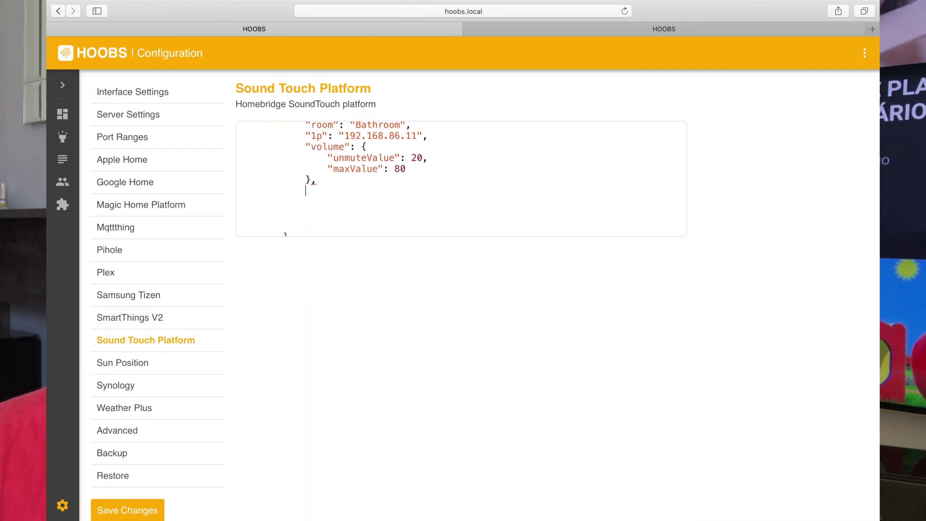
{"action": "key", "text": "super+v"}
Step: Replace the pasted block with the six-preset list, Ant 1 through Radio 6
{"action": "scroll", "coordinate": [461, 178], "scroll_direction": "down", "scroll_amount": 3}
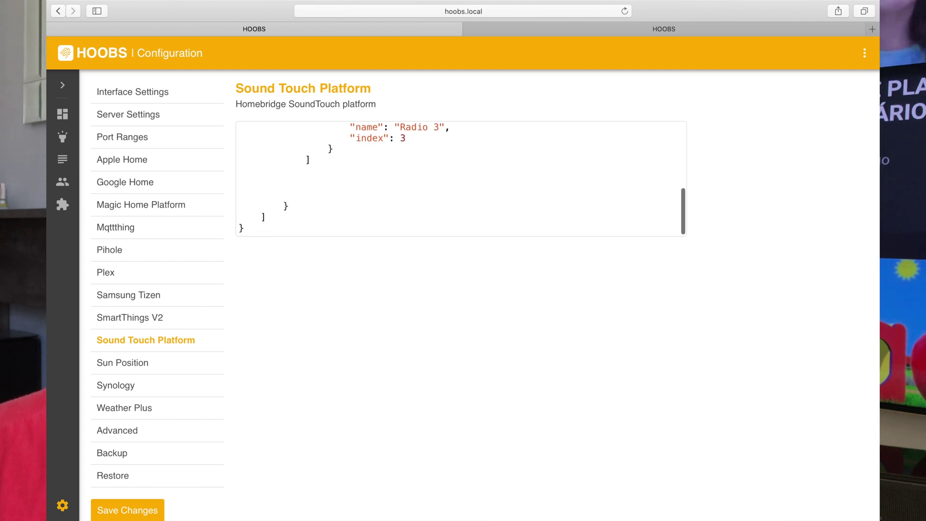
{"action": "scroll", "coordinate": [461, 178], "scroll_direction": "up", "scroll_amount": 3}
{"action": "scroll", "coordinate": [461, 179], "scroll_direction": "down", "scroll_amount": 1}
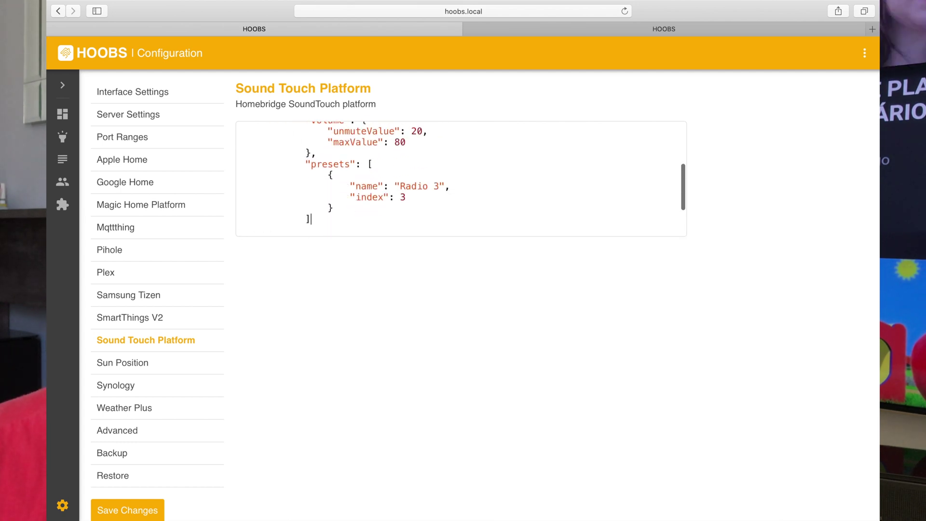
{"action": "scroll", "coordinate": [461, 179], "scroll_direction": "down", "scroll_amount": 2}
{"action": "scroll", "coordinate": [461, 179], "scroll_direction": "up", "scroll_amount": 1}
{"action": "scroll", "coordinate": [461, 179], "scroll_direction": "up", "scroll_amount": 1}
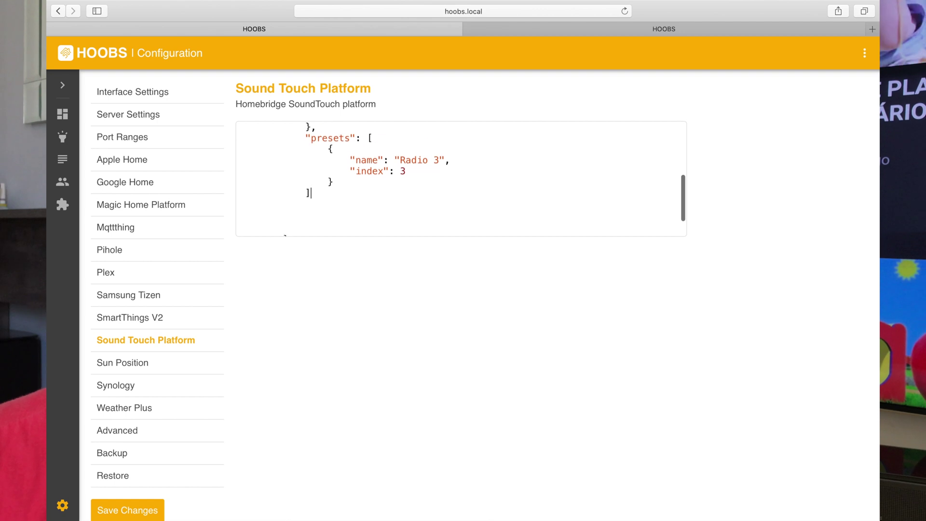
{"action": "left_click", "coordinate": [308, 143], "text": "shift"}
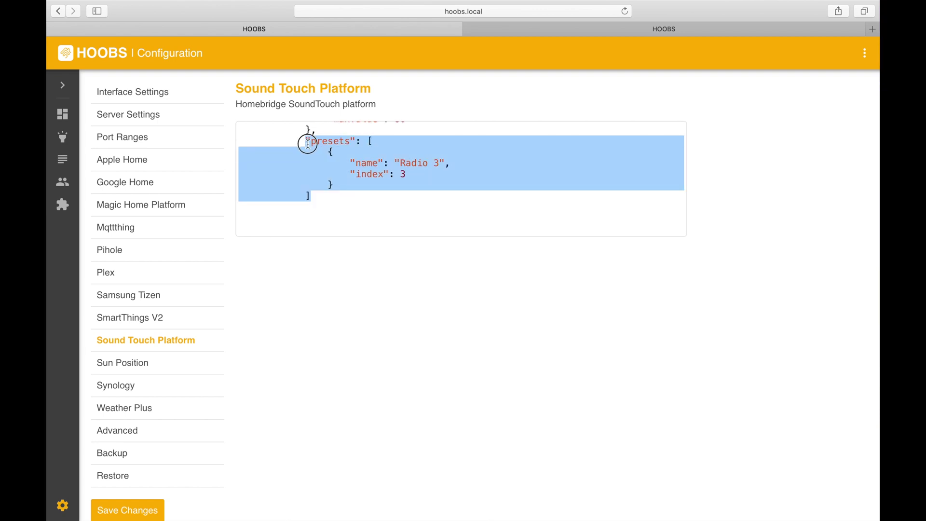
{"action": "key", "text": "super+v"}
Step: Scroll through the Speaker Bathroom config to check the six presets
{"action": "scroll", "coordinate": [433, 208], "scroll_direction": "up", "scroll_amount": 5}
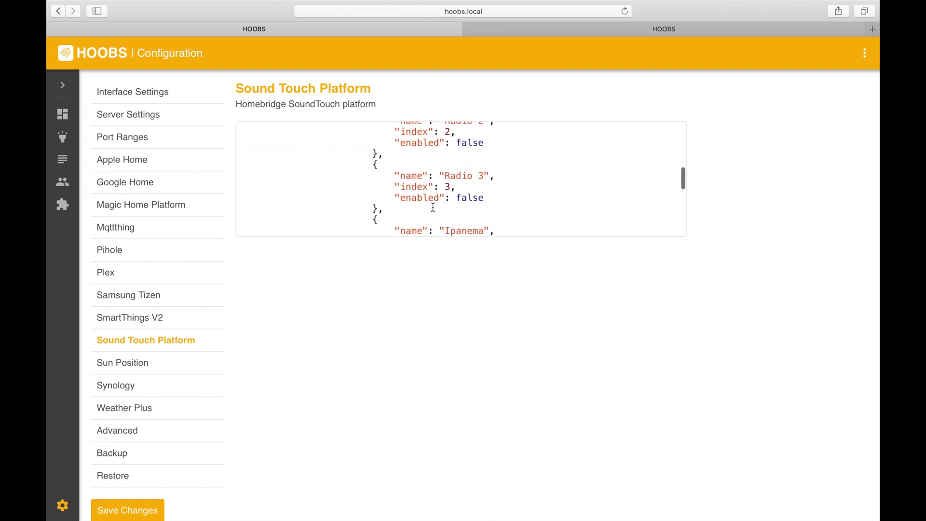
{"action": "scroll", "coordinate": [433, 207], "scroll_direction": "up", "scroll_amount": 4}
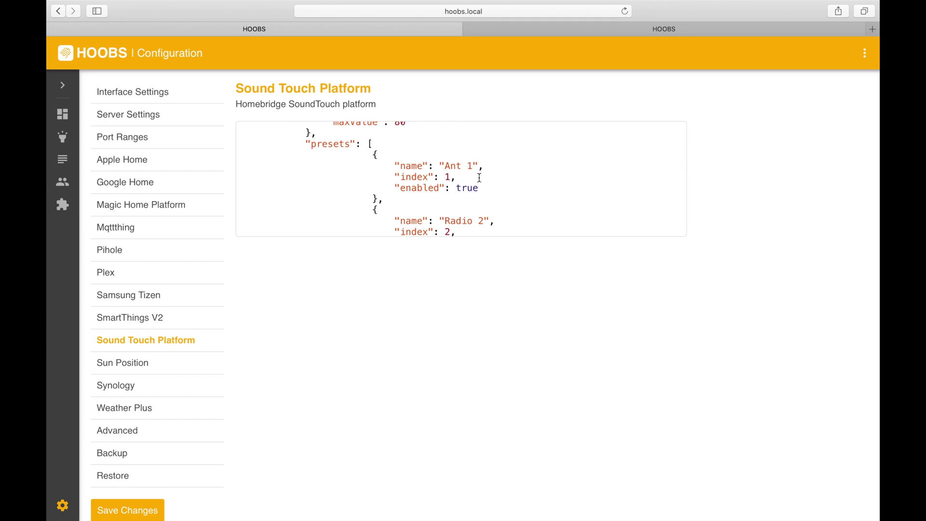
{"action": "scroll", "coordinate": [479, 178], "scroll_direction": "down", "scroll_amount": 3}
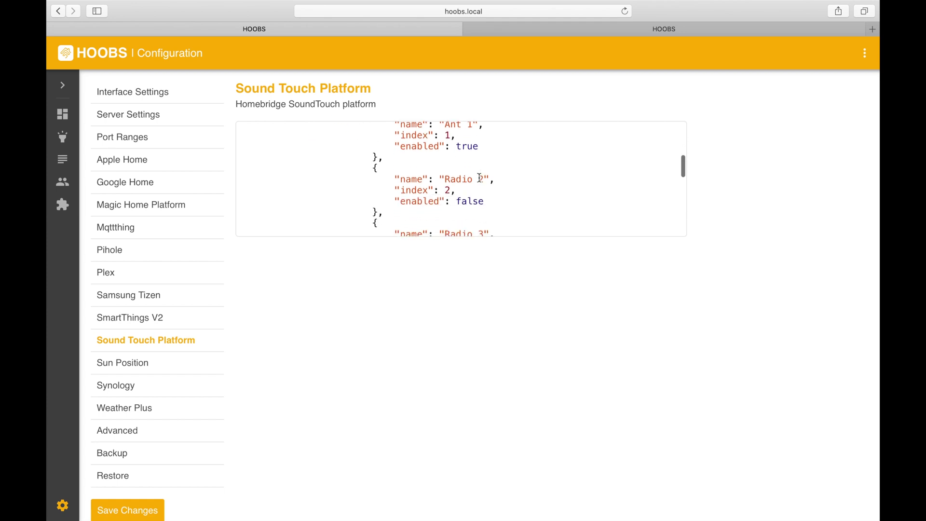
{"action": "scroll", "coordinate": [480, 178], "scroll_direction": "down", "scroll_amount": 5}
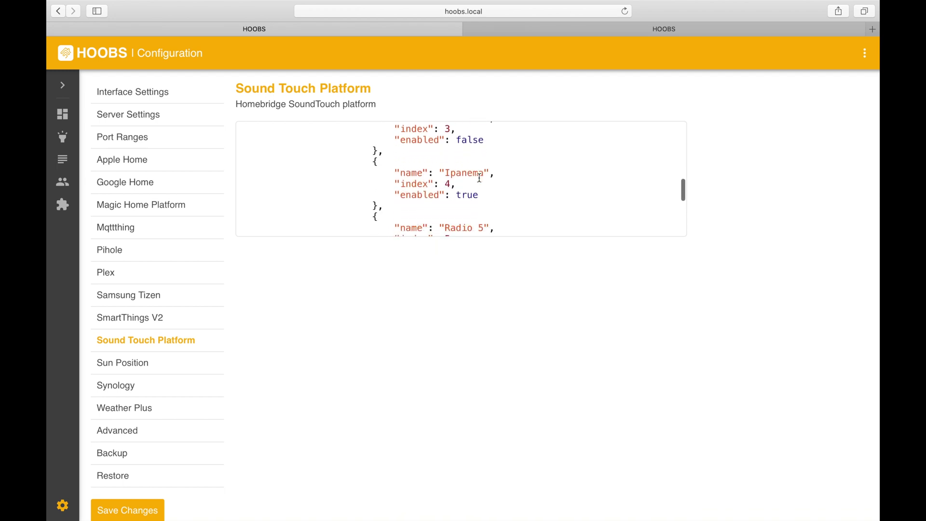
{"action": "scroll", "coordinate": [479, 178], "scroll_direction": "down", "scroll_amount": 3}
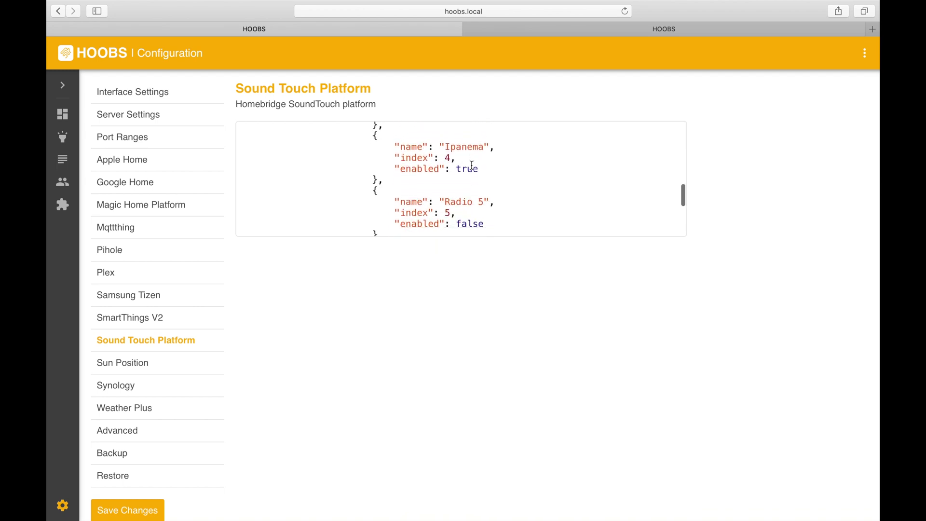
{"action": "scroll", "coordinate": [477, 184], "scroll_direction": "down", "scroll_amount": 5}
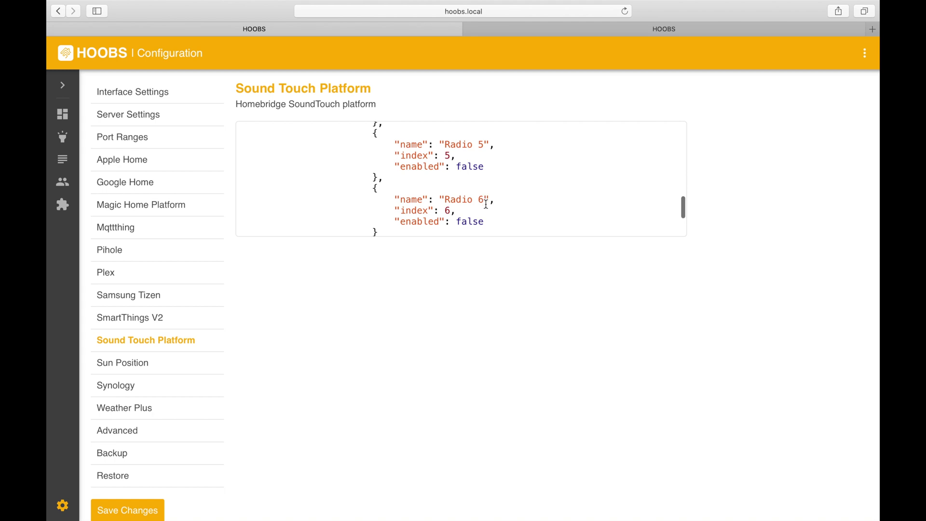
{"action": "scroll", "coordinate": [487, 204], "scroll_direction": "up", "scroll_amount": 15}
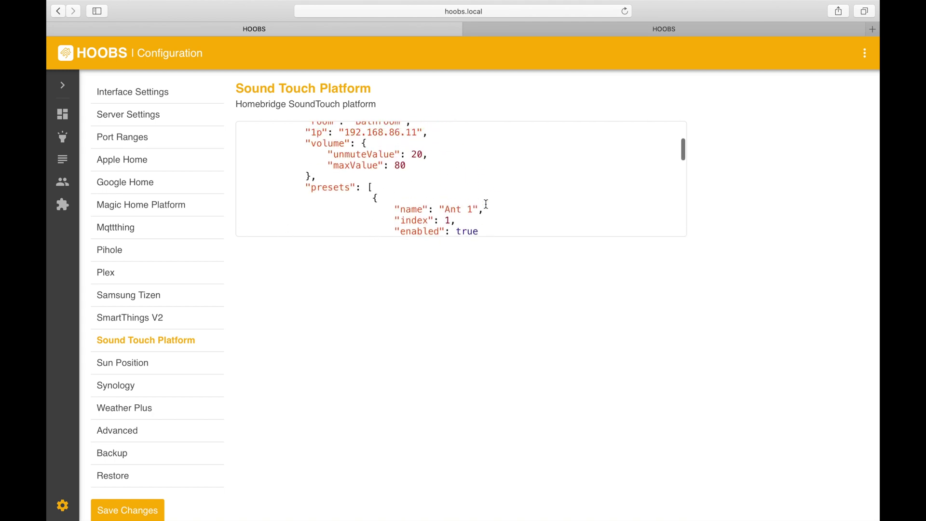
{"action": "scroll", "coordinate": [486, 204], "scroll_direction": "up", "scroll_amount": 2}
{"action": "scroll", "coordinate": [486, 202], "scroll_direction": "down", "scroll_amount": 2}
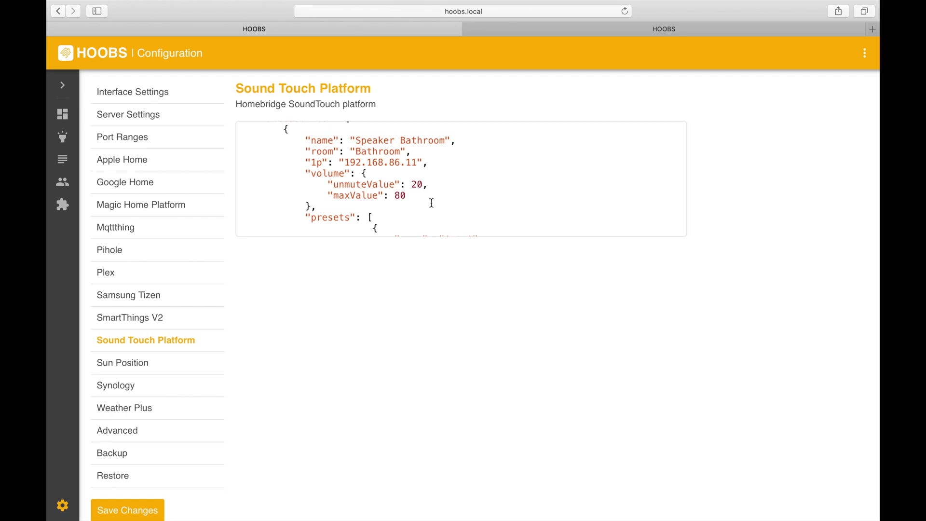
{"action": "left_click", "coordinate": [557, 30]}
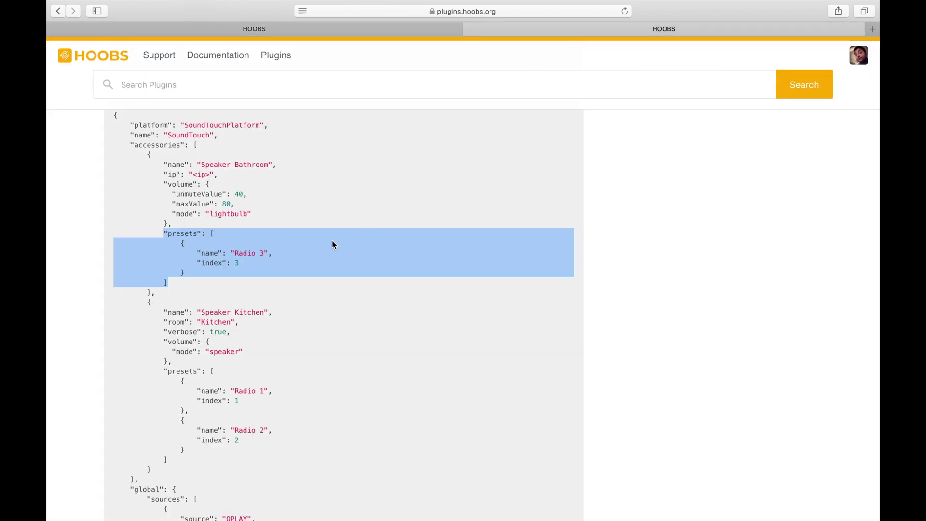
Step: Copy the "mode": "lightbulb" line from the plugin docs and paste it under maxValue
{"action": "left_click_drag", "start_coordinate": [167, 214], "coordinate": [254, 209]}
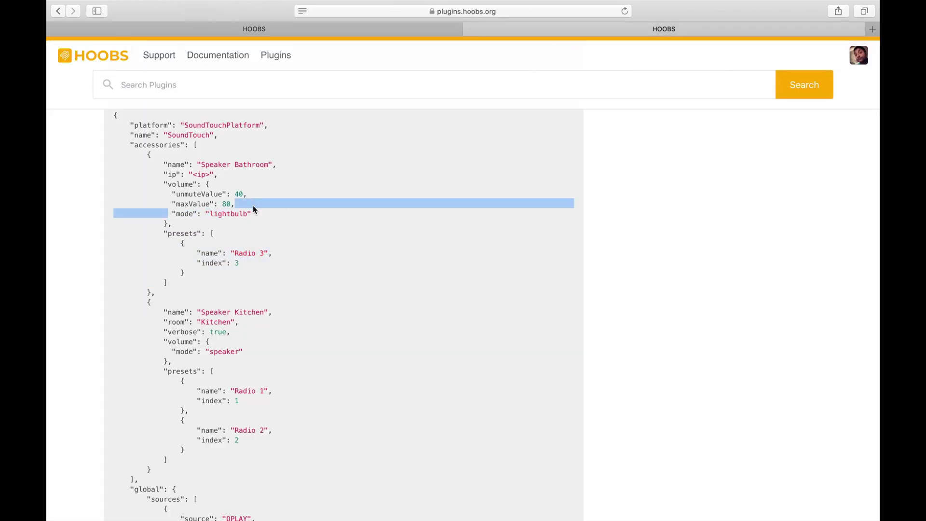
{"action": "left_click", "coordinate": [266, 218]}
{"action": "left_click_drag", "start_coordinate": [169, 217], "coordinate": [261, 214]}
{"action": "key", "text": "super+c"}
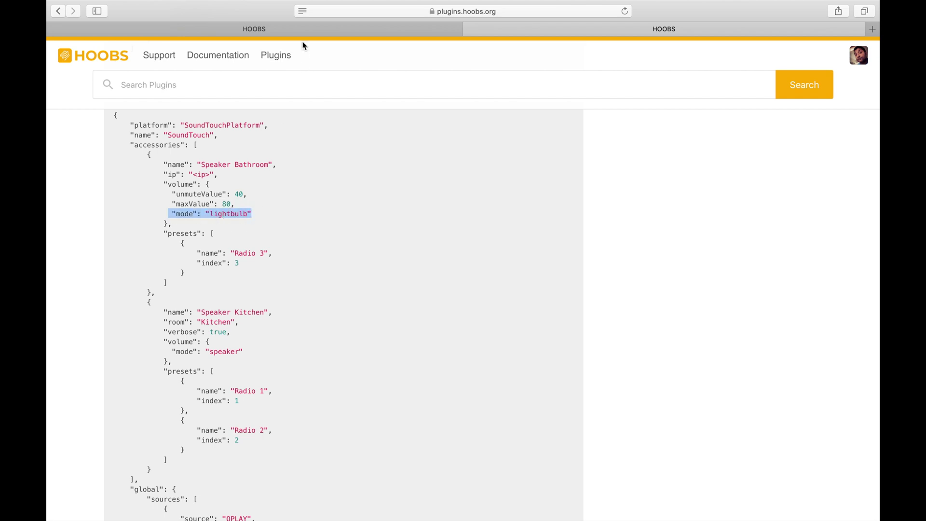
{"action": "left_click", "coordinate": [302, 29]}
{"action": "key", "text": "Return"}
{"action": "key", "text": "super+v"}
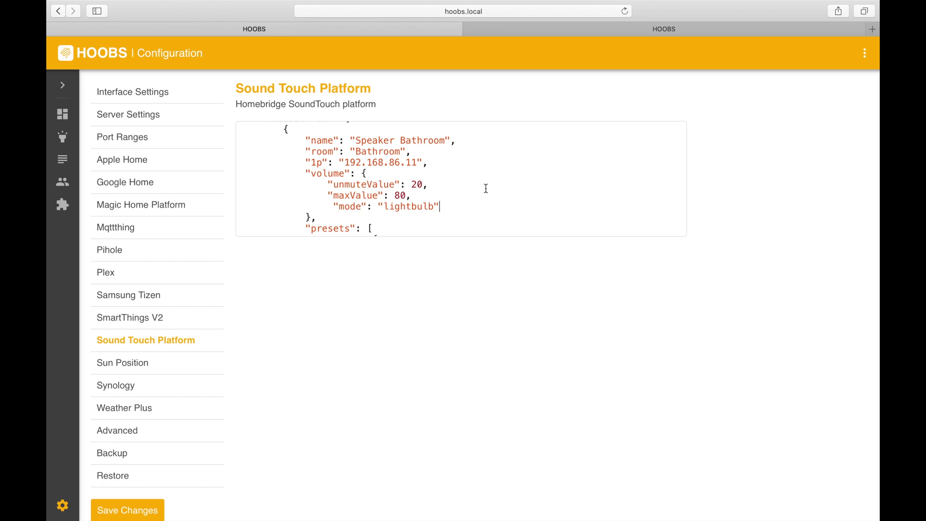
Step: Save the Sound Touch configuration, then show all Bose accessories in Apple Home
{"action": "scroll", "coordinate": [486, 188], "scroll_direction": "down", "scroll_amount": 2}
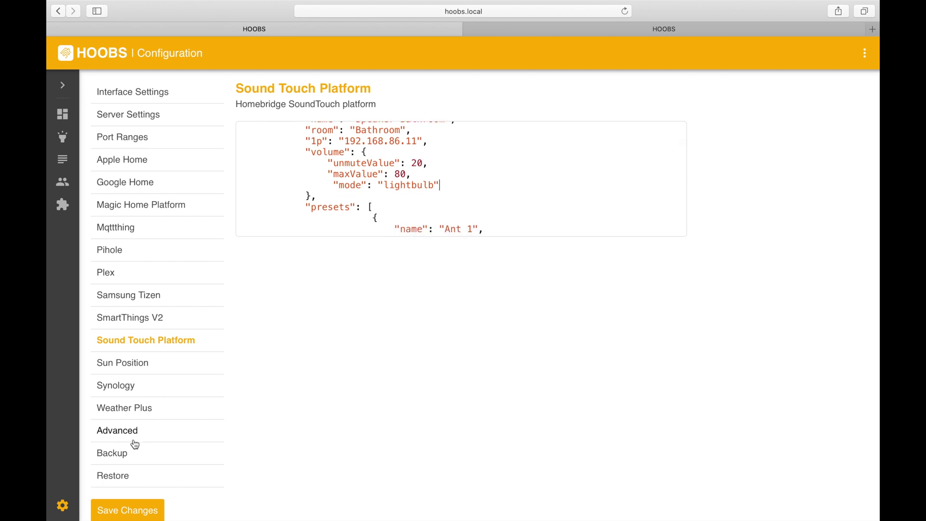
{"action": "left_click", "coordinate": [124, 511]}
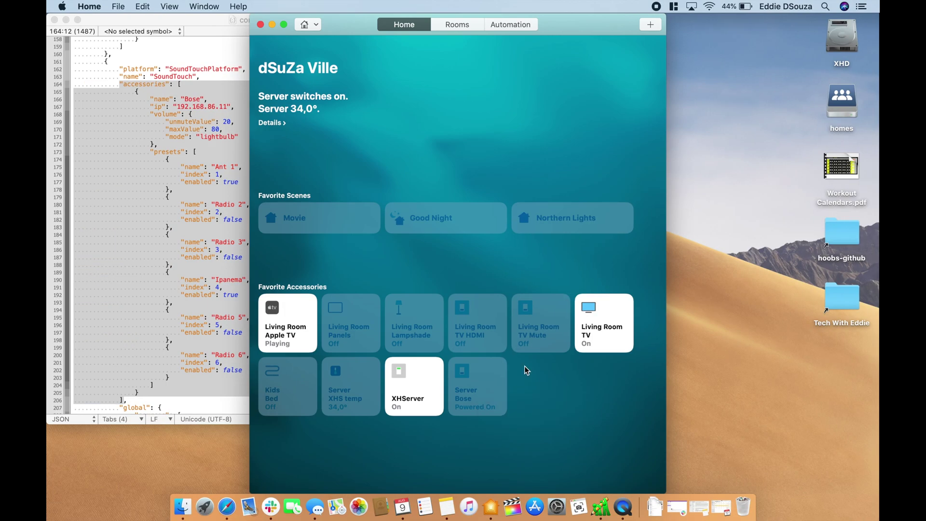
{"action": "double_click", "coordinate": [525, 366]}
{"action": "left_click", "coordinate": [531, 302]}
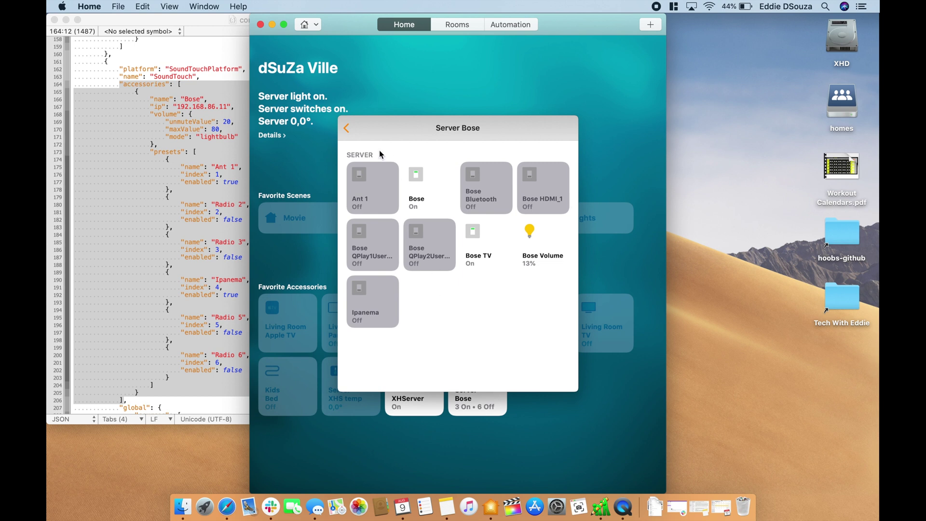
{"action": "left_click", "coordinate": [354, 127]}
{"action": "scroll", "coordinate": [456, 294], "scroll_direction": "down", "scroll_amount": 1}
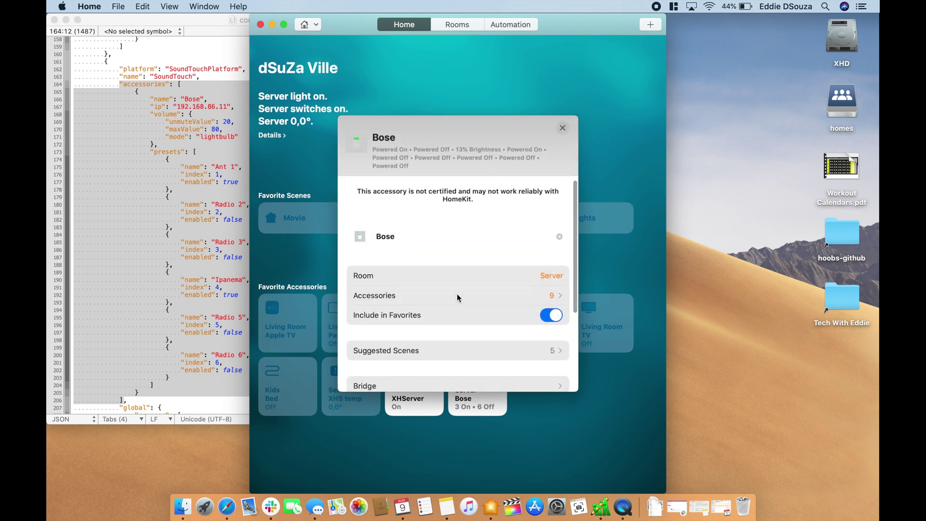
{"action": "scroll", "coordinate": [456, 294], "scroll_direction": "down", "scroll_amount": 1}
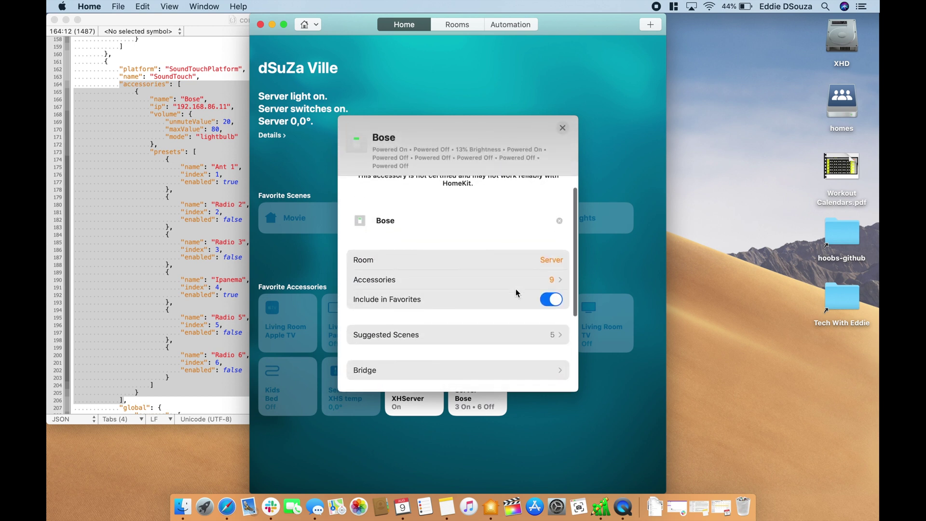
{"action": "left_click", "coordinate": [467, 279]}
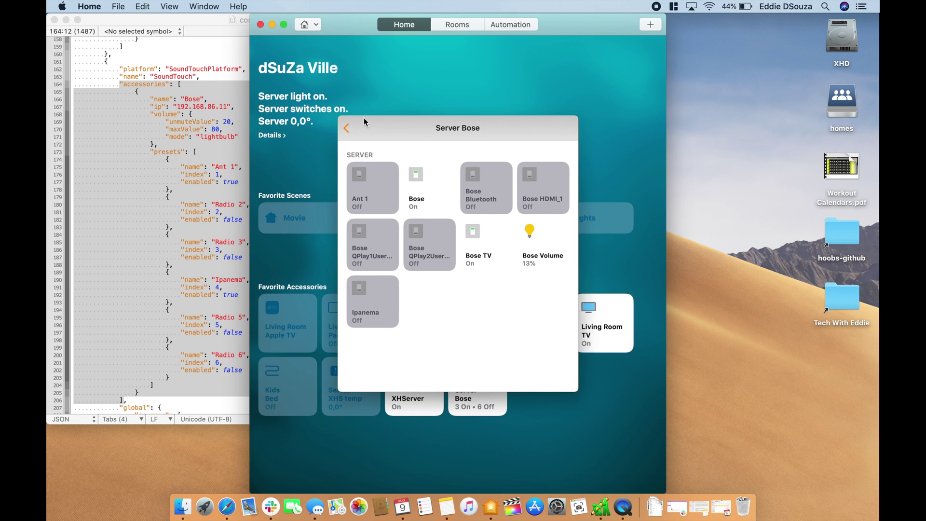
{"action": "left_click", "coordinate": [354, 126]}
Step: Add a comma after the accessories list's closing bracket in the Sound Touch config
{"action": "key", "text": "ctrl+Right"}
{"action": "scroll", "coordinate": [495, 192], "scroll_direction": "down", "scroll_amount": 15}
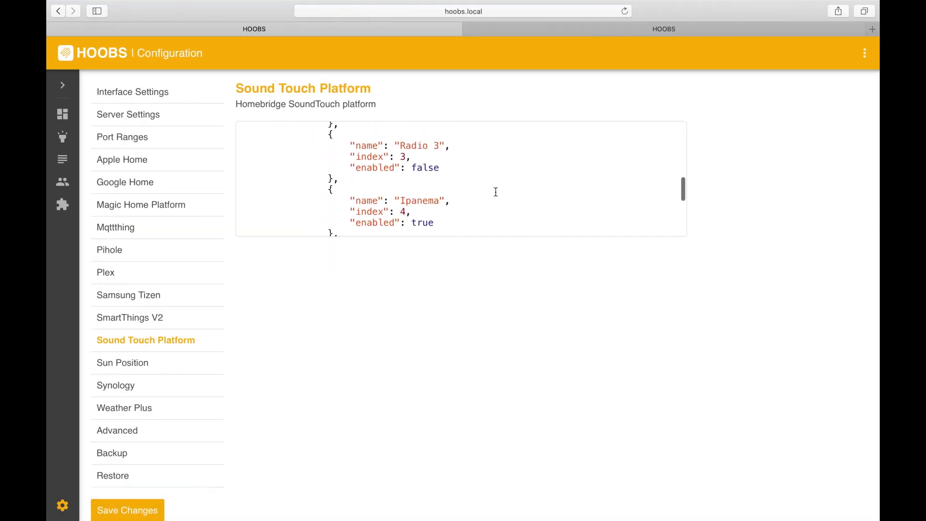
{"action": "scroll", "coordinate": [496, 192], "scroll_direction": "up", "scroll_amount": 10}
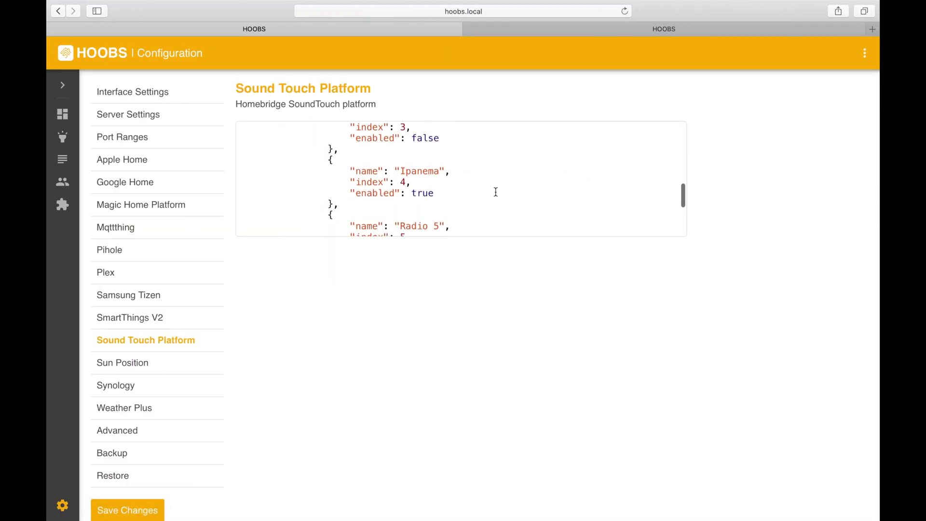
{"action": "scroll", "coordinate": [495, 191], "scroll_direction": "down", "scroll_amount": 10}
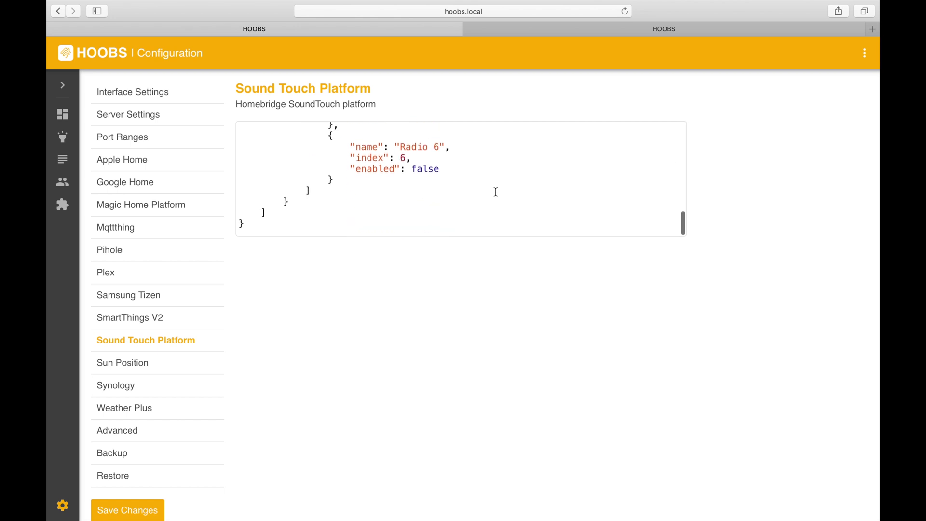
{"action": "left_click", "coordinate": [338, 194]}
{"action": "type", "text": ","}
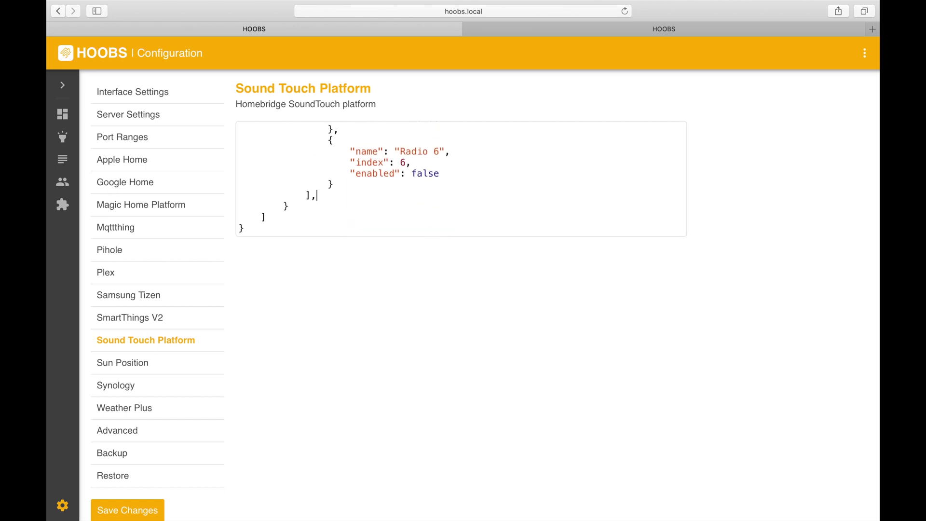
Step: Copy the example "global" sources block from the plugin docs and paste it into the config
{"action": "left_click", "coordinate": [521, 28]}
{"action": "scroll", "coordinate": [331, 382], "scroll_direction": "down", "scroll_amount": 5}
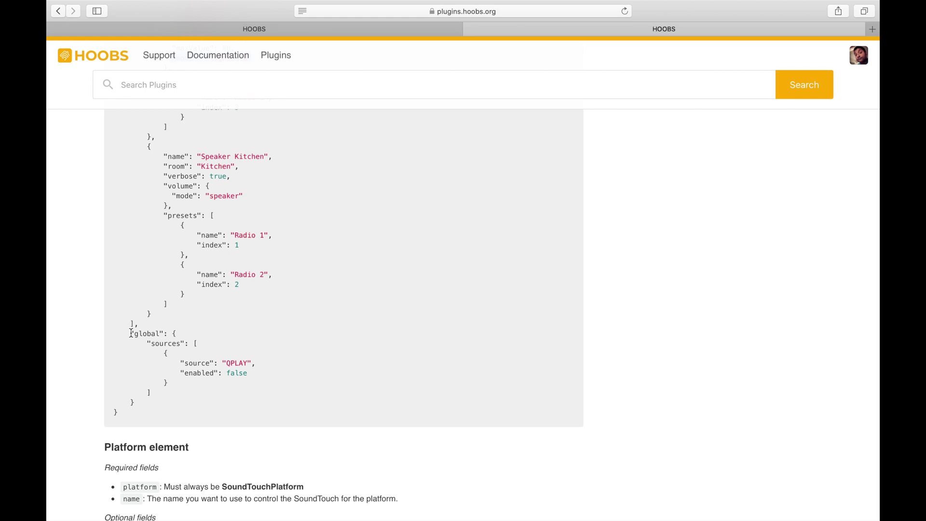
{"action": "left_click_drag", "start_coordinate": [130, 331], "coordinate": [138, 401]}
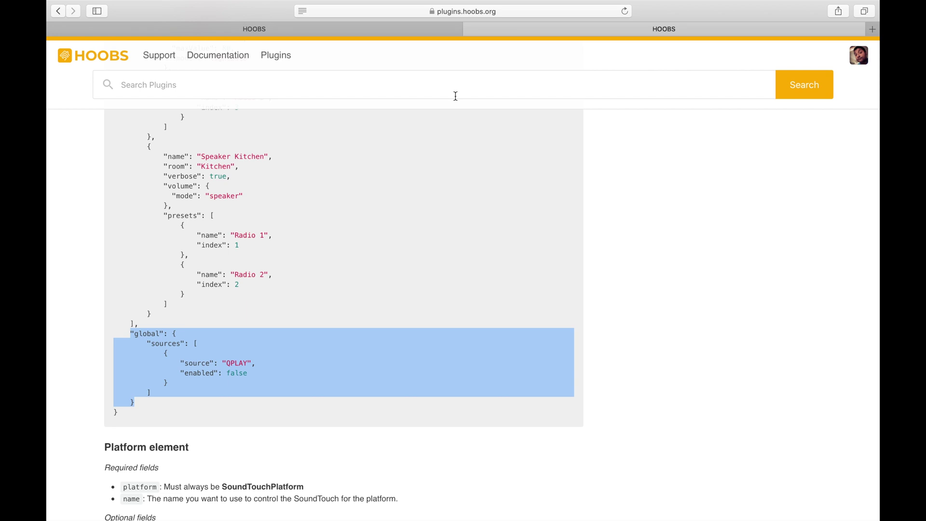
{"action": "left_click", "coordinate": [426, 31]}
{"action": "key", "text": "super+v"}
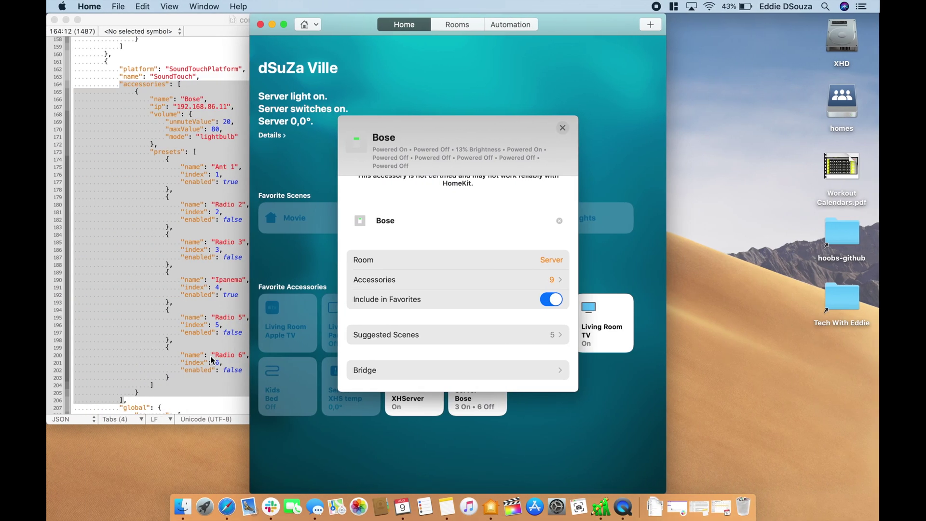
Step: Scroll to the Bose HDMI_1 source entry in config.json, then show all Bose accessories in Home
{"action": "left_click", "coordinate": [202, 359]}
{"action": "scroll", "coordinate": [202, 358], "scroll_direction": "down", "scroll_amount": 6}
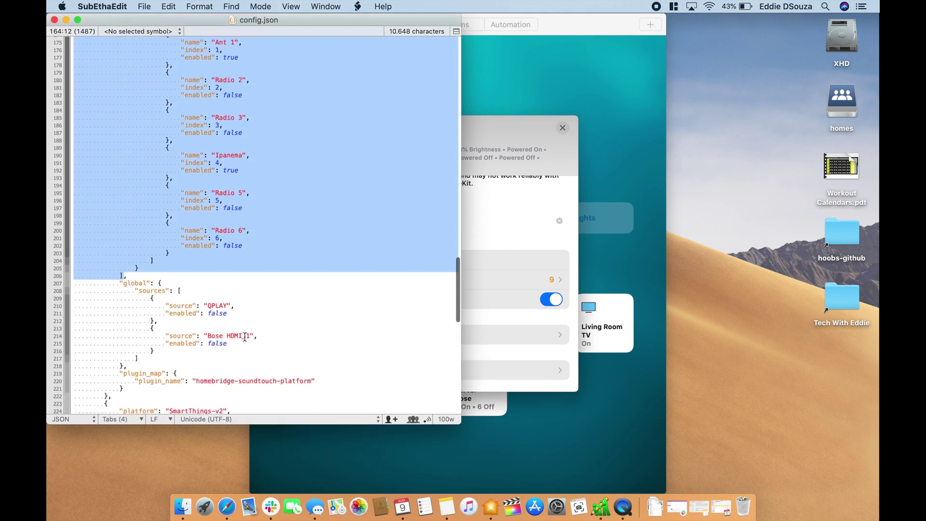
{"action": "scroll", "coordinate": [257, 345], "scroll_direction": "down", "scroll_amount": 2}
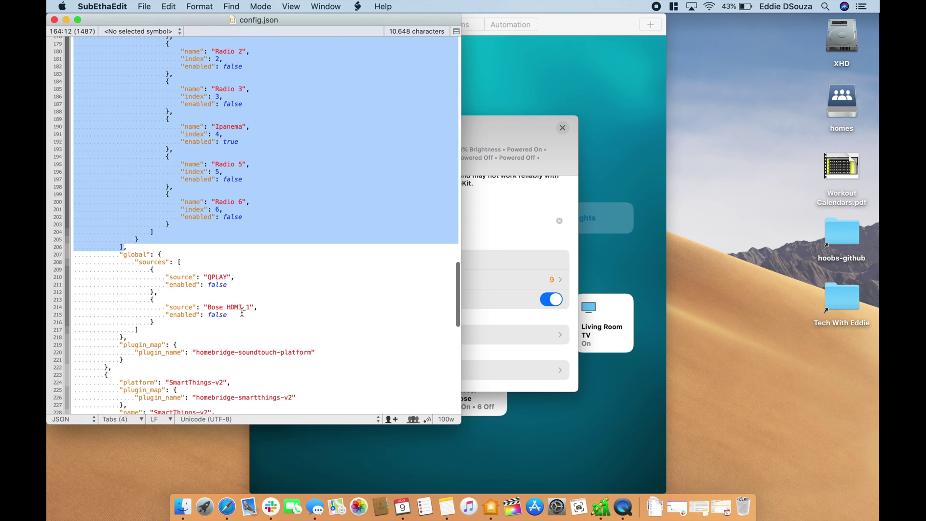
{"action": "left_click", "coordinate": [539, 280]}
{"action": "left_click", "coordinate": [540, 280]}
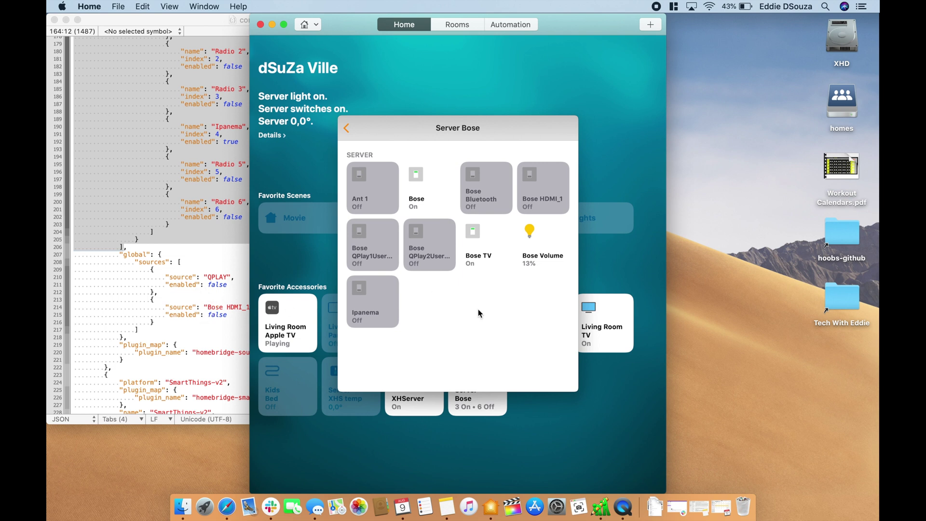
Step: Duplicate the disabled QPLAY entry in the global sources list, separated by a comma
{"action": "key", "text": "ctrl+Right"}
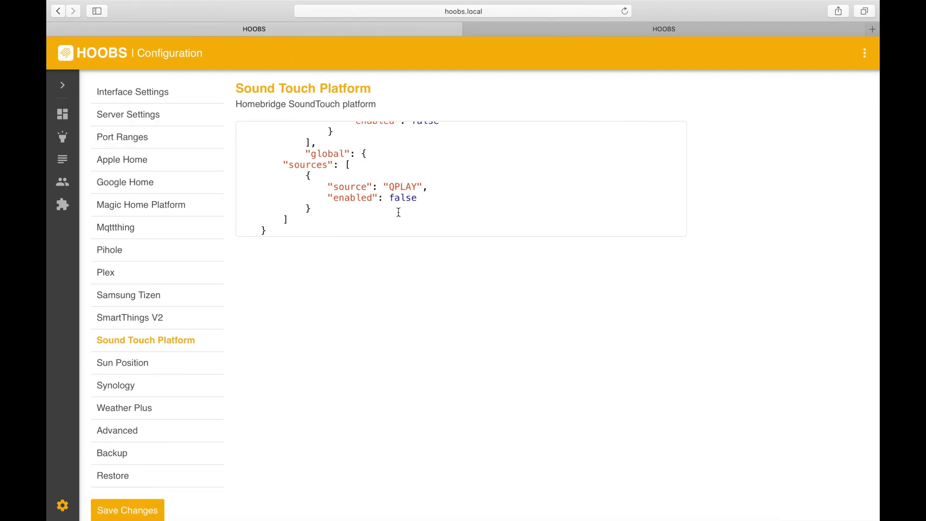
{"action": "left_click", "coordinate": [424, 199]}
{"action": "left_click_drag", "start_coordinate": [311, 208], "coordinate": [308, 178]}
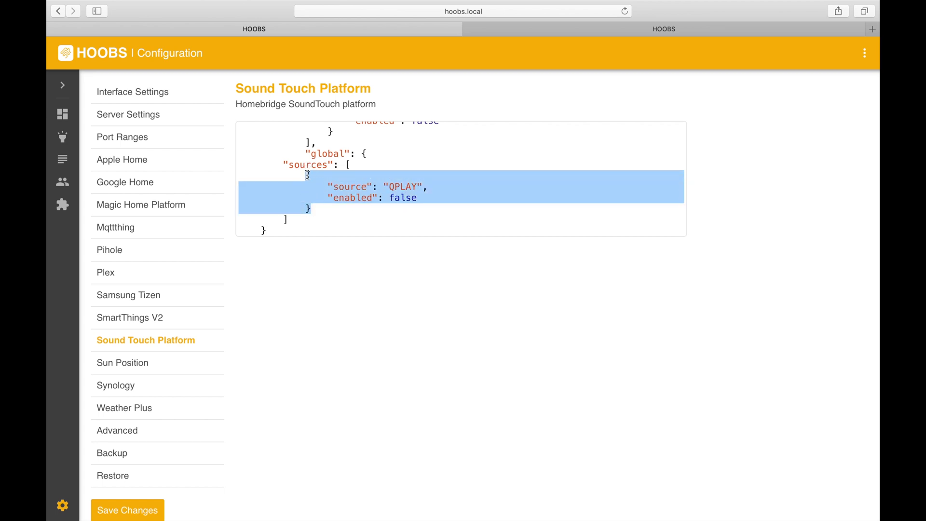
{"action": "left_click", "coordinate": [357, 215]}
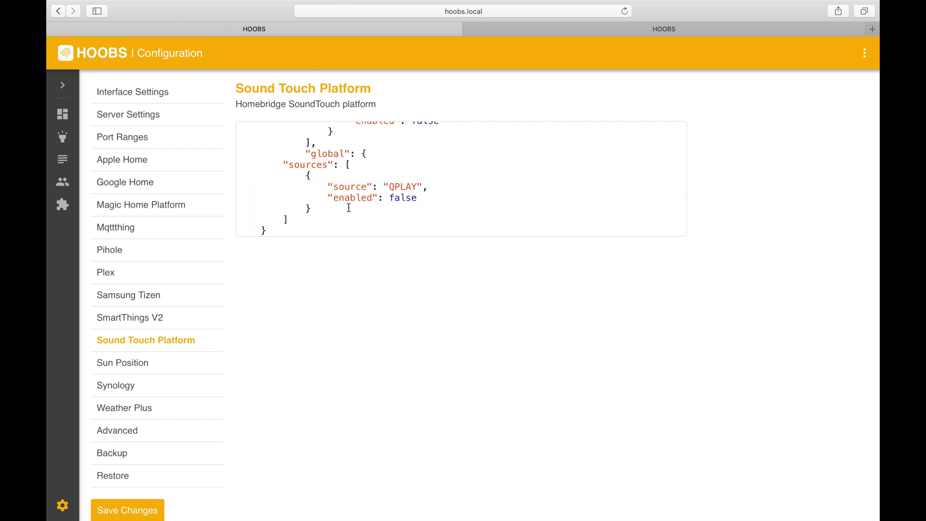
{"action": "type", "text": ","}
{"action": "key", "text": "Return"}
{"action": "key", "text": "super+v"}
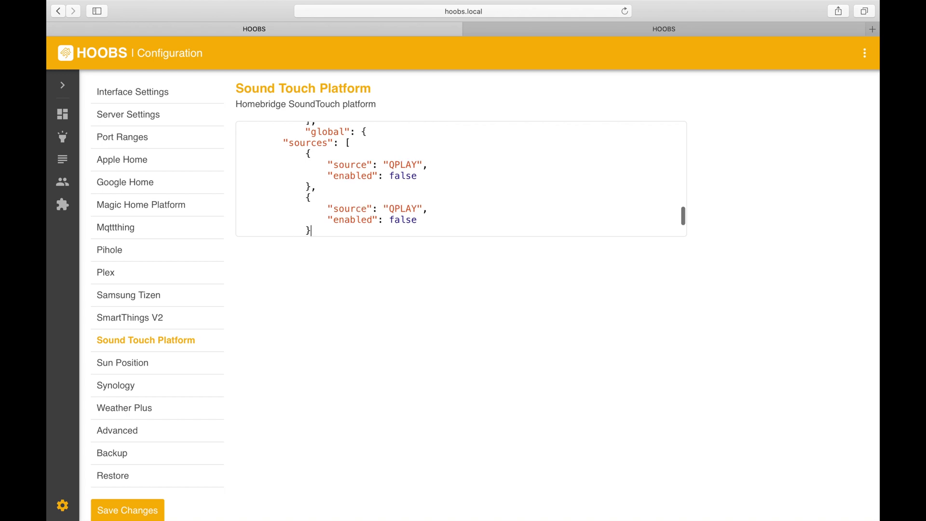
{"action": "key", "text": "ctrl+Left"}
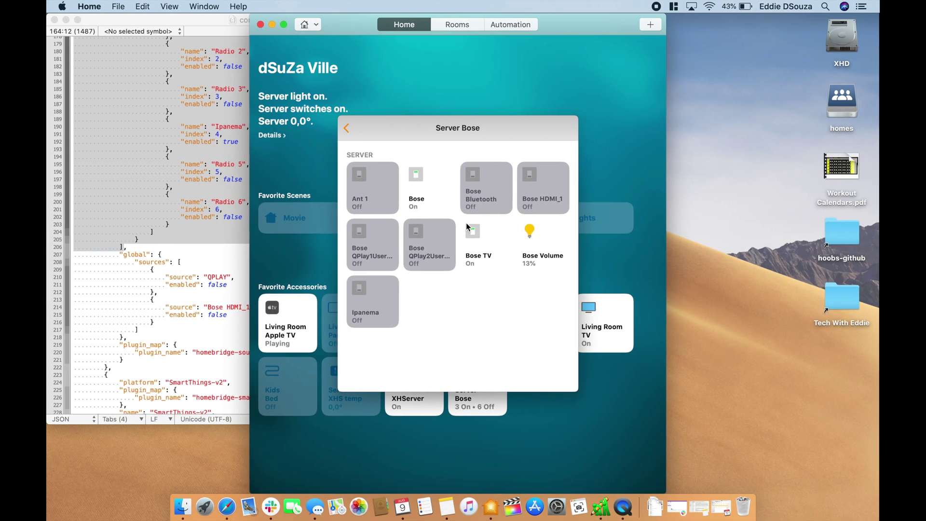
Step: Open the Bose HDMI_1 accessory's settings in Apple Home and select its full name
{"action": "right_click", "coordinate": [527, 204]}
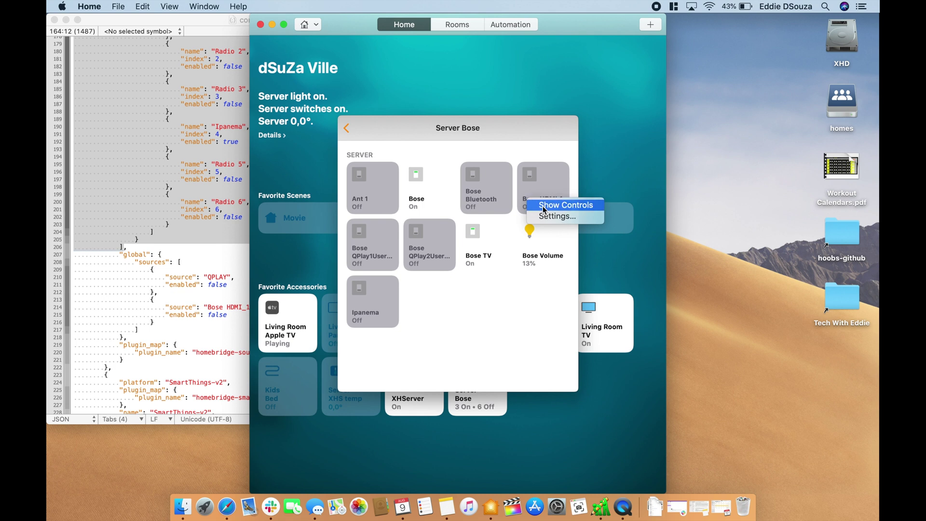
{"action": "left_click", "coordinate": [540, 203]}
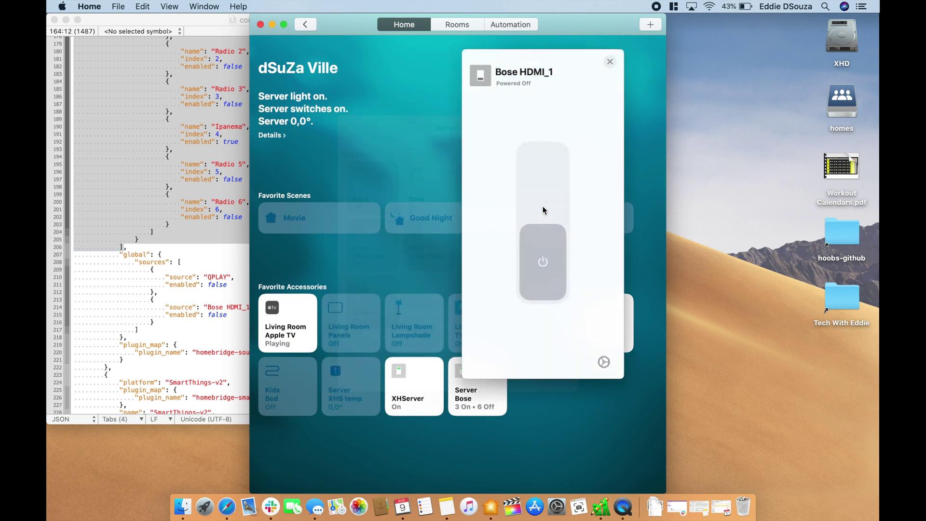
{"action": "left_click", "coordinate": [606, 369]}
{"action": "left_click", "coordinate": [542, 158]}
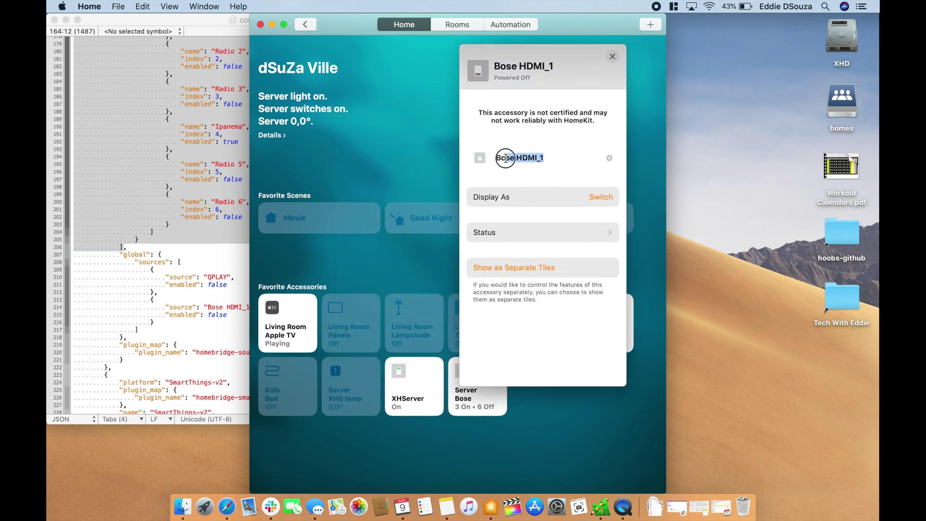
{"action": "key", "text": "ctrl+Right"}
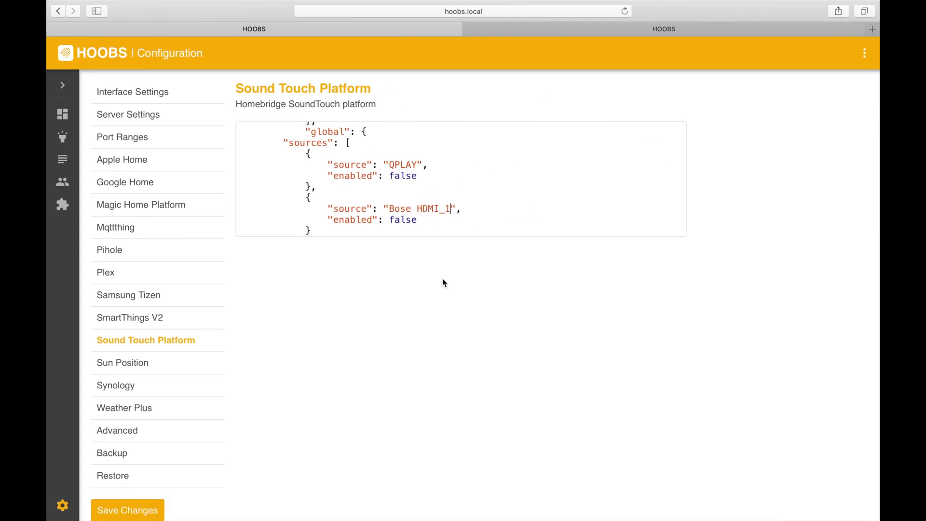
Step: Save the Sound Touch config with Bose HDMI_1 as the second disabled source
{"action": "scroll", "coordinate": [272, 217], "scroll_direction": "down", "scroll_amount": 3}
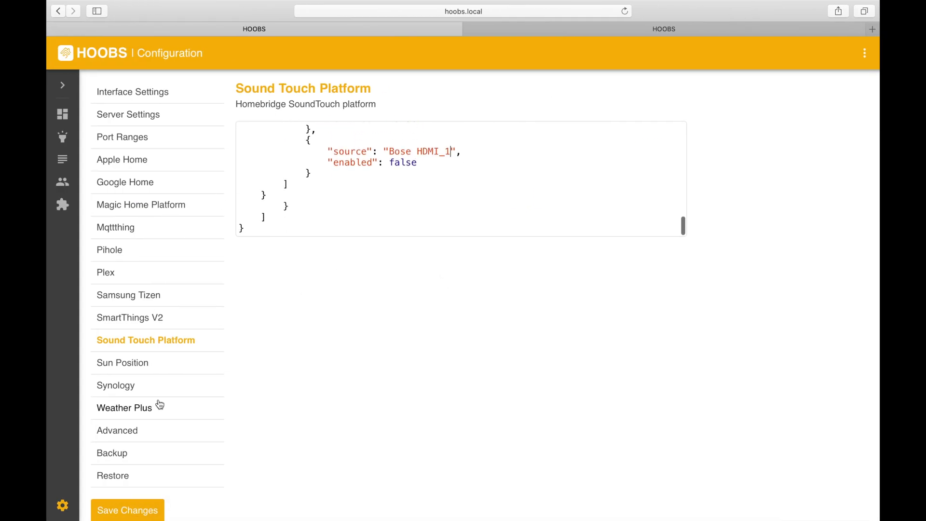
{"action": "left_click", "coordinate": [140, 508]}
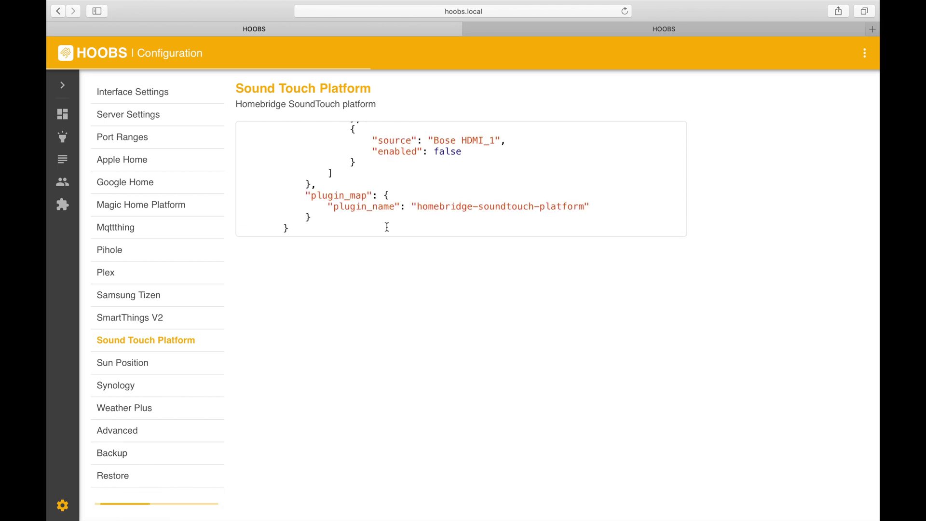
{"action": "scroll", "coordinate": [387, 226], "scroll_direction": "up", "scroll_amount": 5}
{"action": "scroll", "coordinate": [403, 182], "scroll_direction": "down", "scroll_amount": 5}
{"action": "scroll", "coordinate": [403, 180], "scroll_direction": "up", "scroll_amount": 2}
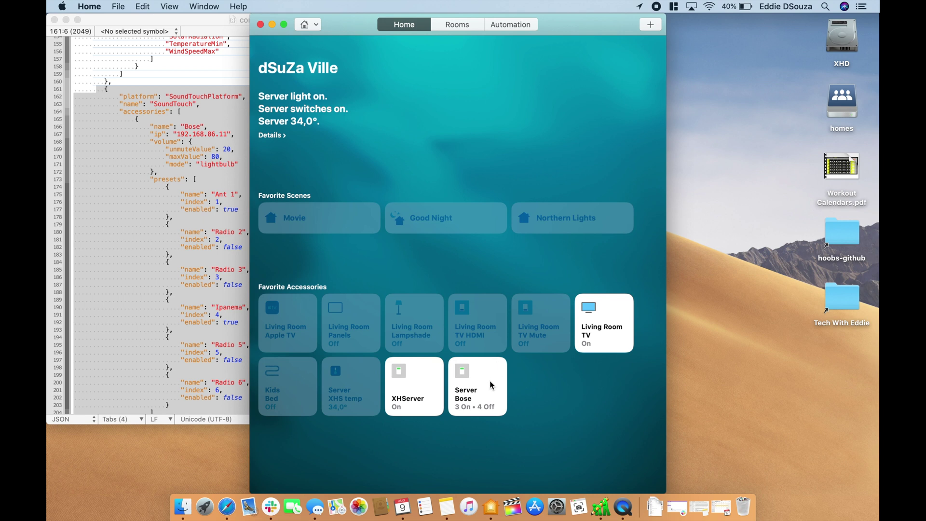
Step: Show the Server Bose accessory's controls and scroll to its Room and Accessories settings
{"action": "right_click", "coordinate": [490, 384]}
{"action": "left_click", "coordinate": [506, 385]}
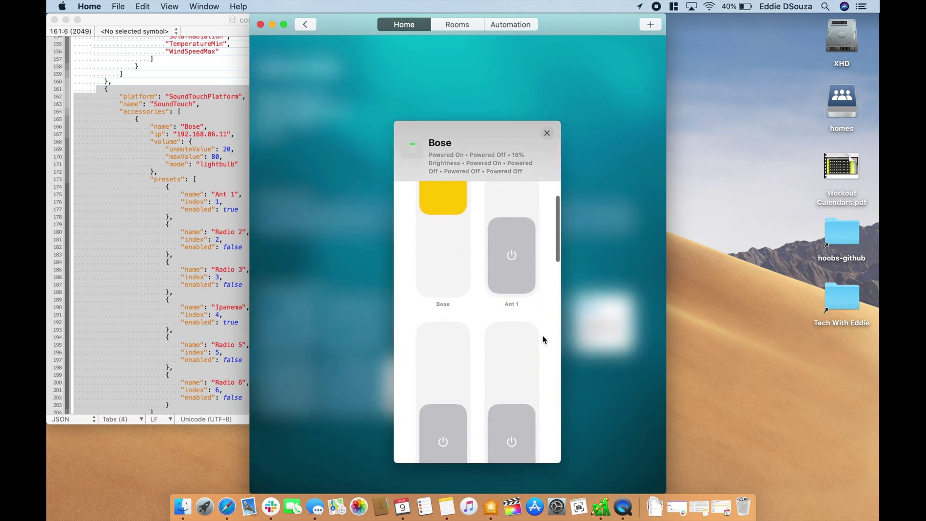
{"action": "scroll", "coordinate": [543, 340], "scroll_direction": "down", "scroll_amount": 5}
{"action": "scroll", "coordinate": [544, 339], "scroll_direction": "down", "scroll_amount": 8}
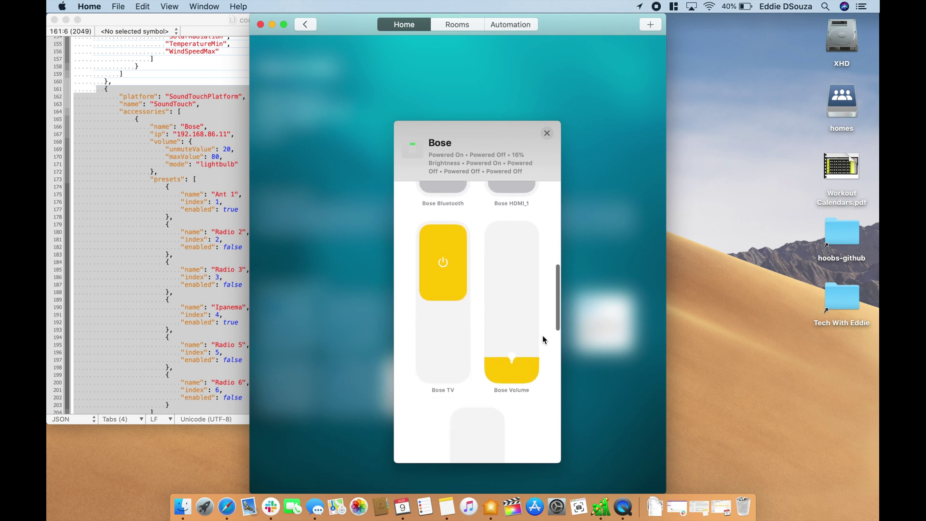
{"action": "scroll", "coordinate": [543, 339], "scroll_direction": "down", "scroll_amount": 8}
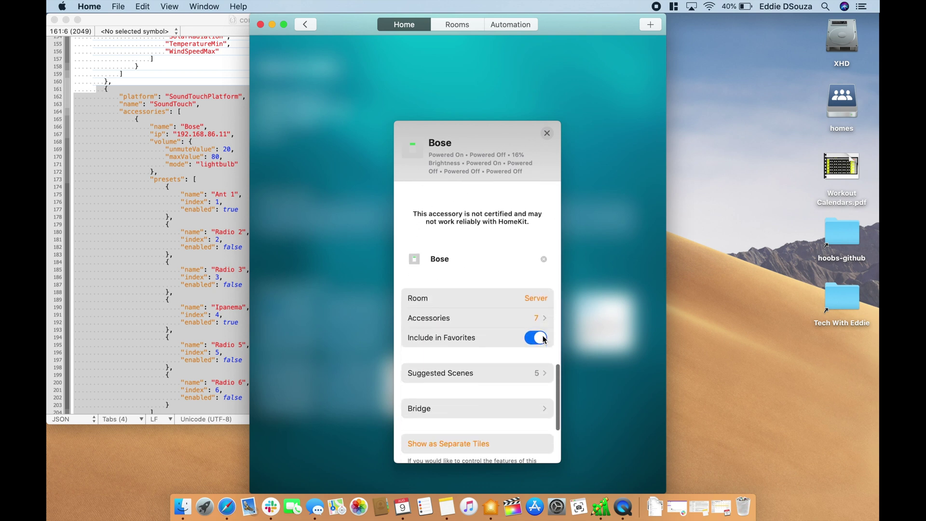
Step: Scroll through the Sound Touch config's presets and global sources down to Bose HDMI_1
{"action": "key", "text": "ctrl+Right"}
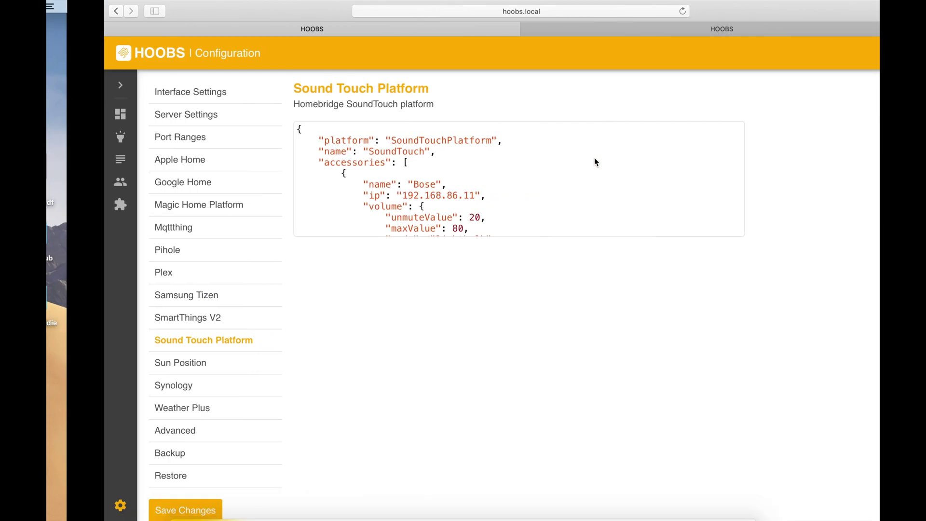
{"action": "scroll", "coordinate": [565, 172], "scroll_direction": "down", "scroll_amount": 3}
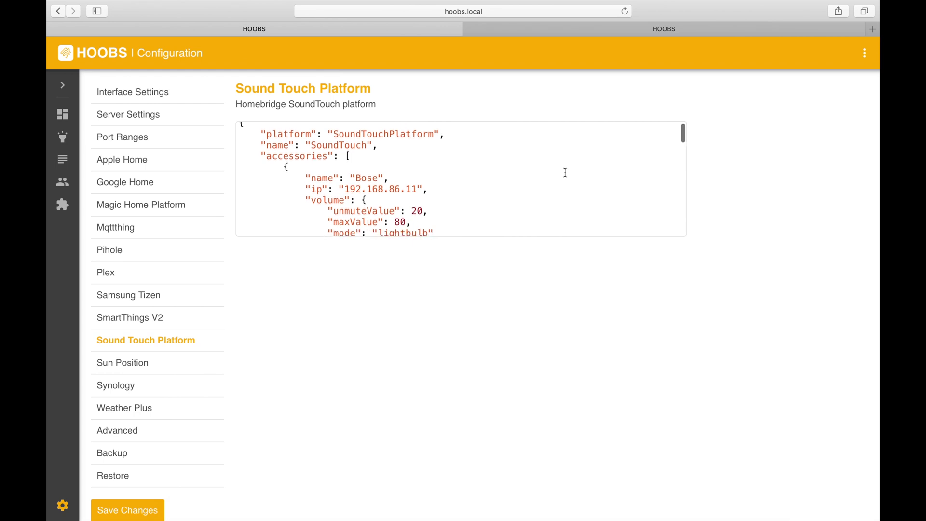
{"action": "scroll", "coordinate": [565, 172], "scroll_direction": "down", "scroll_amount": 1}
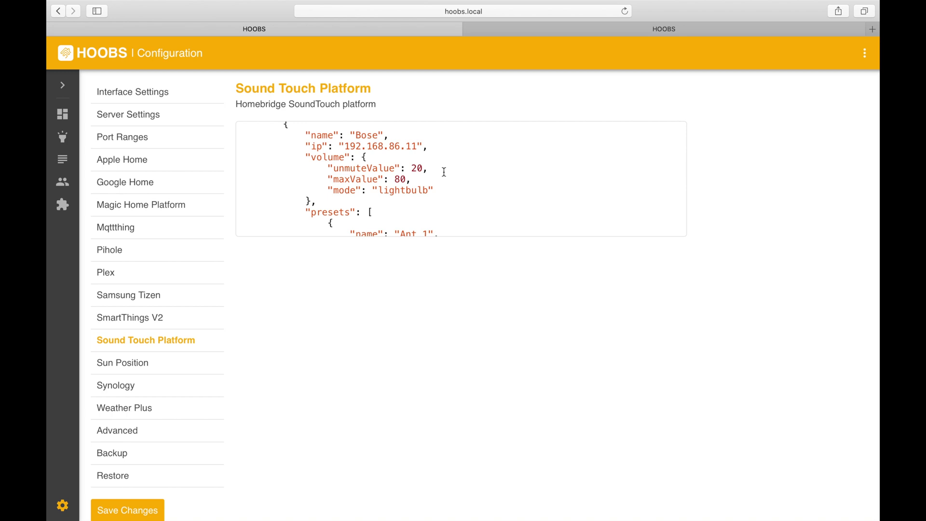
{"action": "scroll", "coordinate": [444, 172], "scroll_direction": "down", "scroll_amount": 8}
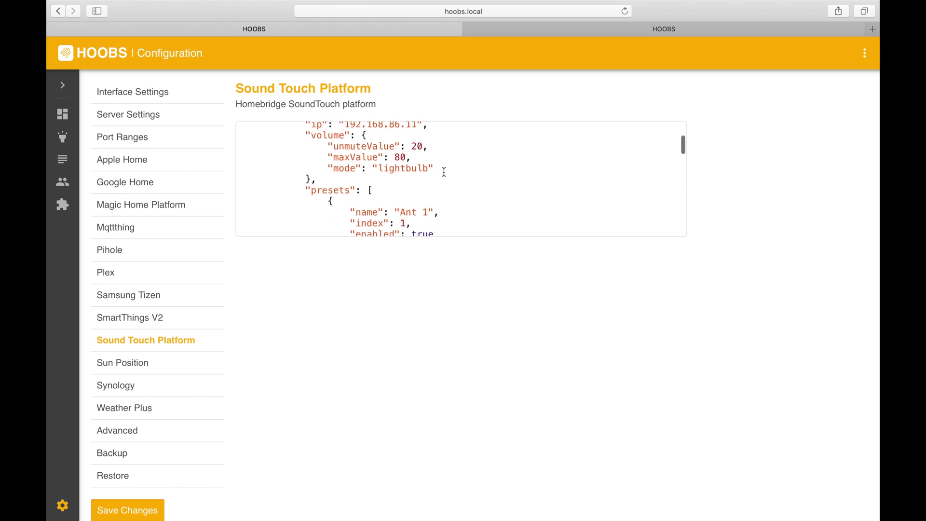
{"action": "scroll", "coordinate": [444, 172], "scroll_direction": "down", "scroll_amount": 2}
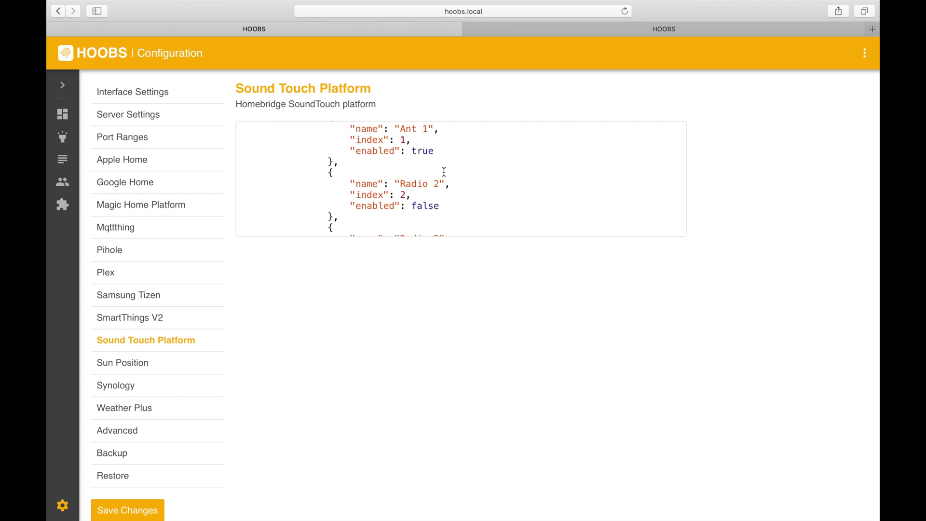
{"action": "scroll", "coordinate": [443, 175], "scroll_direction": "up", "scroll_amount": 2}
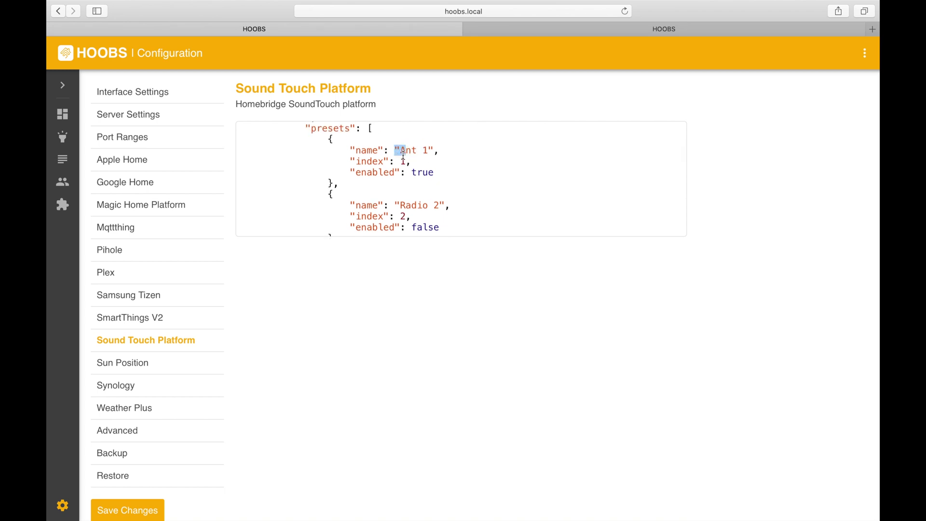
{"action": "scroll", "coordinate": [483, 178], "scroll_direction": "down", "scroll_amount": 6}
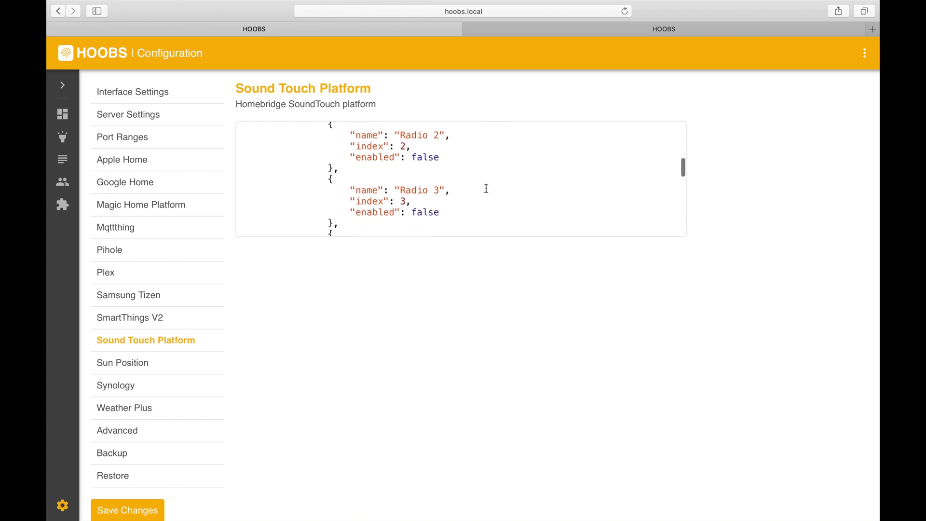
{"action": "scroll", "coordinate": [486, 188], "scroll_direction": "down", "scroll_amount": 5}
{"action": "scroll", "coordinate": [486, 188], "scroll_direction": "down", "scroll_amount": 3}
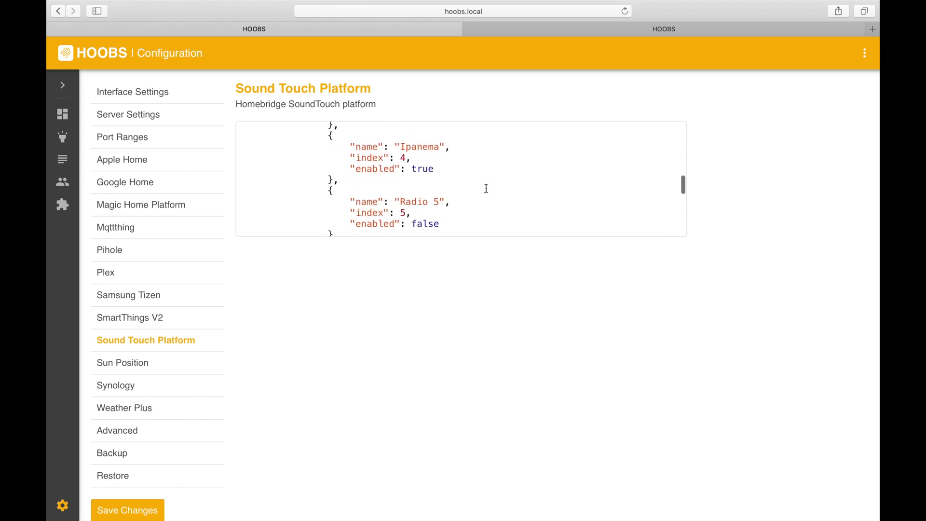
{"action": "scroll", "coordinate": [486, 188], "scroll_direction": "down", "scroll_amount": 7}
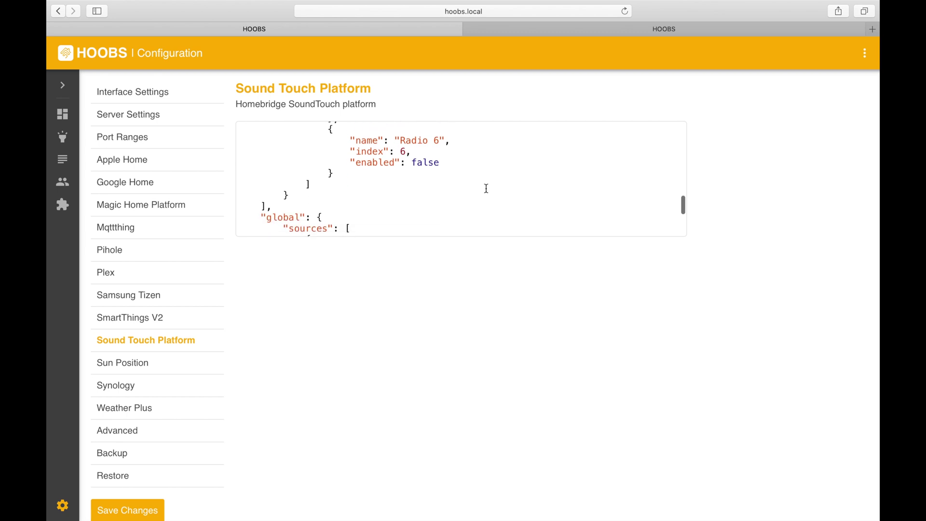
{"action": "scroll", "coordinate": [486, 188], "scroll_direction": "down", "scroll_amount": 2}
{"action": "scroll", "coordinate": [437, 195], "scroll_direction": "down", "scroll_amount": 2}
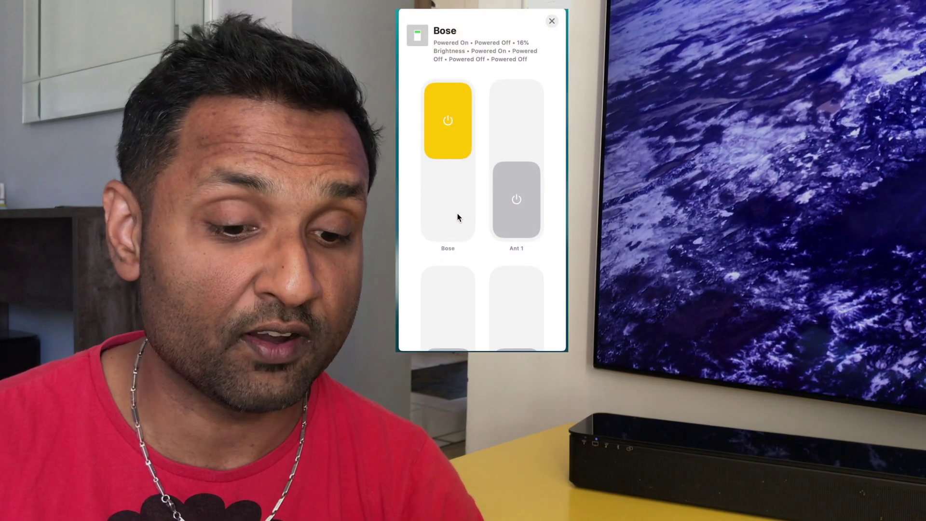
Step: Turn the Bose speaker off and then back on
{"action": "left_click", "coordinate": [457, 213]}
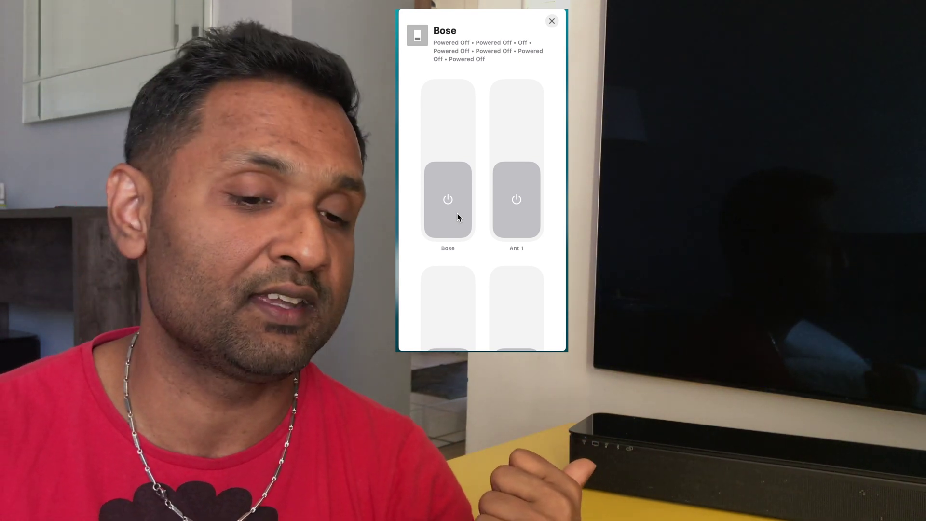
{"action": "left_click", "coordinate": [462, 103]}
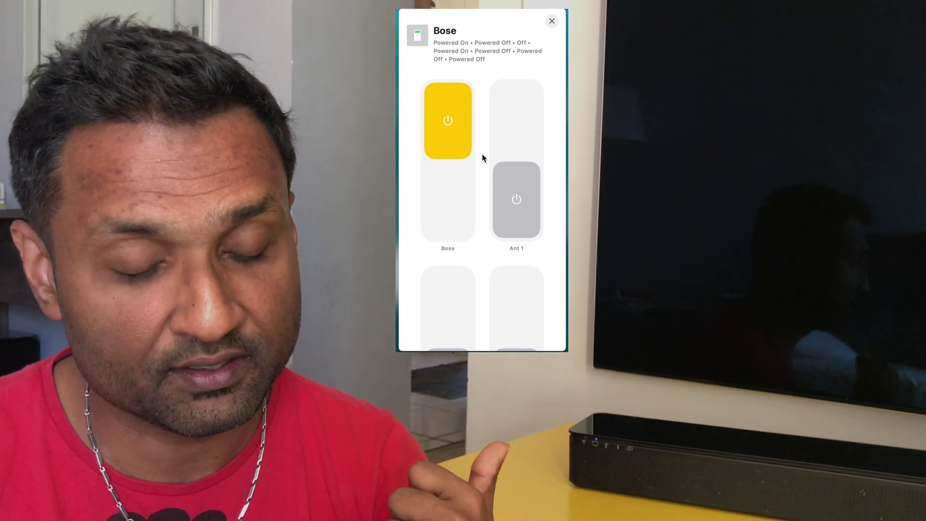
Step: Play the Ant 1 preset and set Bose Volume to about 9%
{"action": "scroll", "coordinate": [481, 154], "scroll_direction": "down", "scroll_amount": 1}
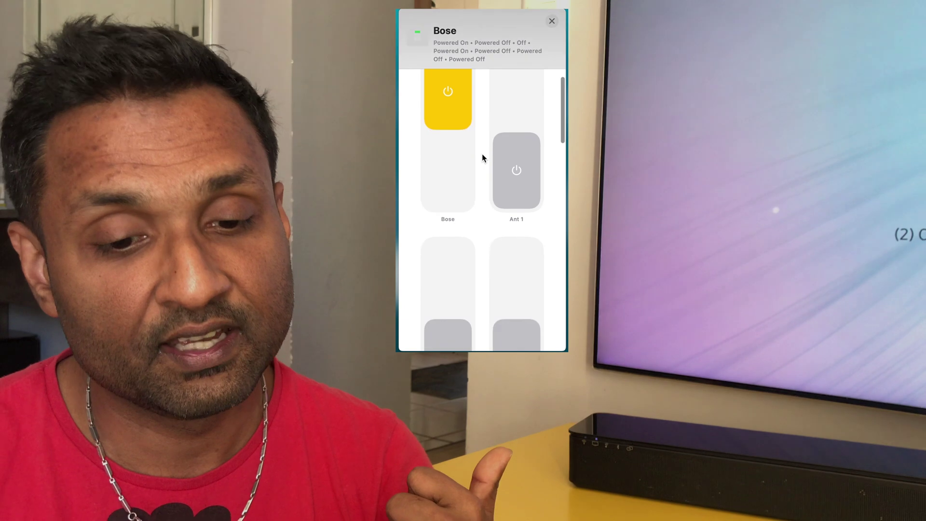
{"action": "left_click", "coordinate": [516, 131]}
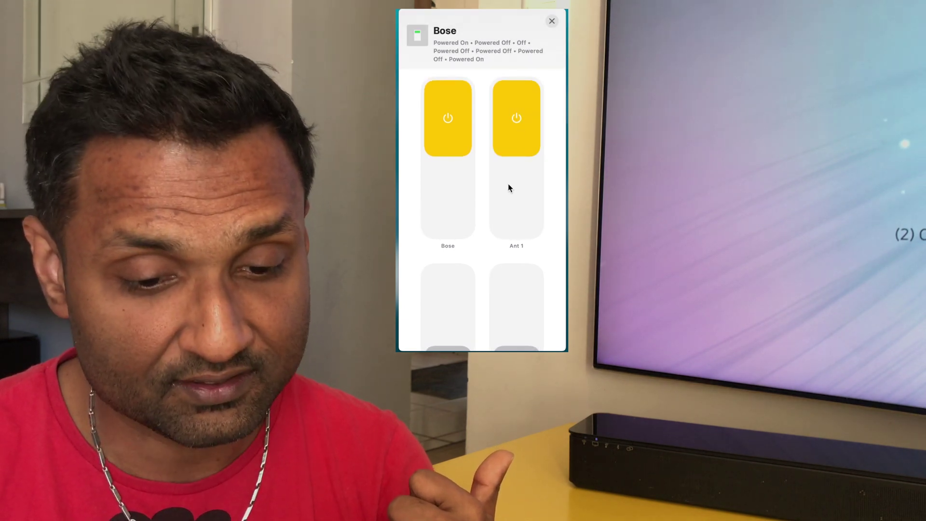
{"action": "scroll", "coordinate": [491, 260], "scroll_direction": "down", "scroll_amount": 5}
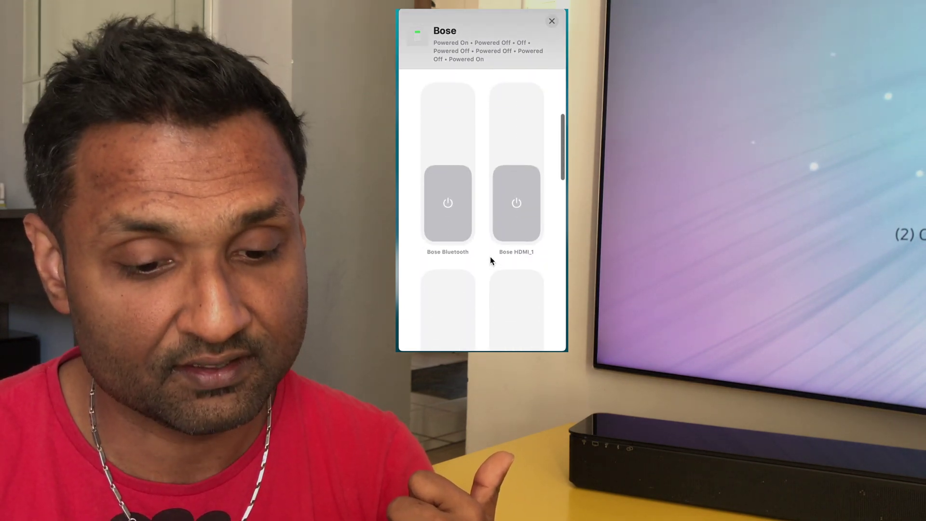
{"action": "scroll", "coordinate": [490, 260], "scroll_direction": "down", "scroll_amount": 10}
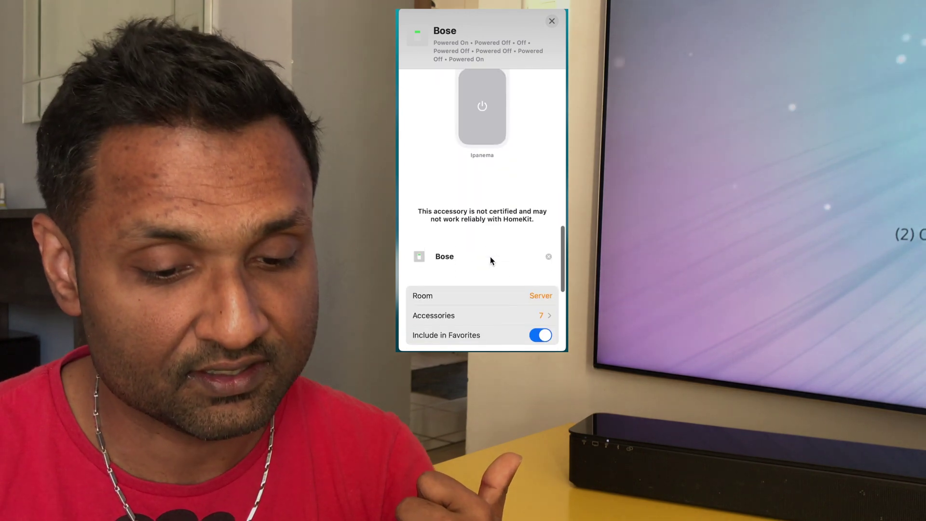
{"action": "scroll", "coordinate": [490, 258], "scroll_direction": "down", "scroll_amount": 2}
{"action": "scroll", "coordinate": [489, 257], "scroll_direction": "up", "scroll_amount": 7}
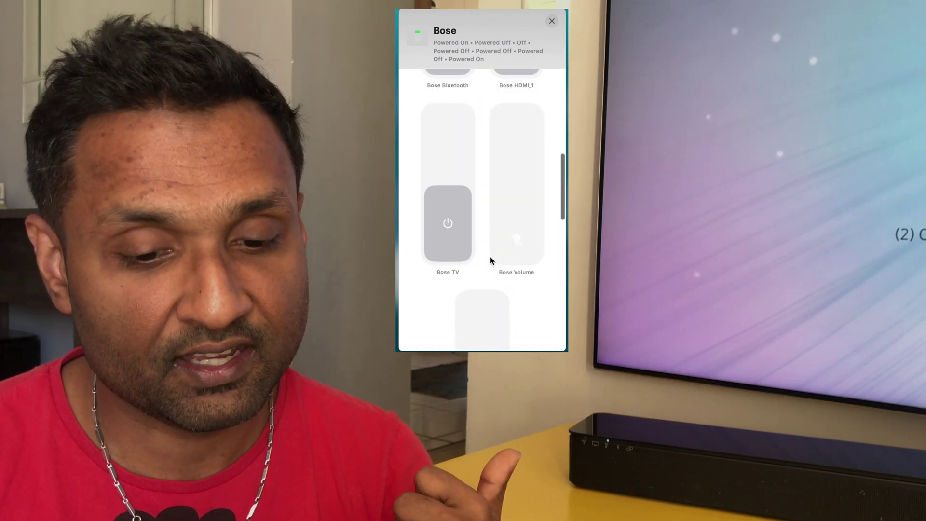
{"action": "left_click", "coordinate": [521, 258]}
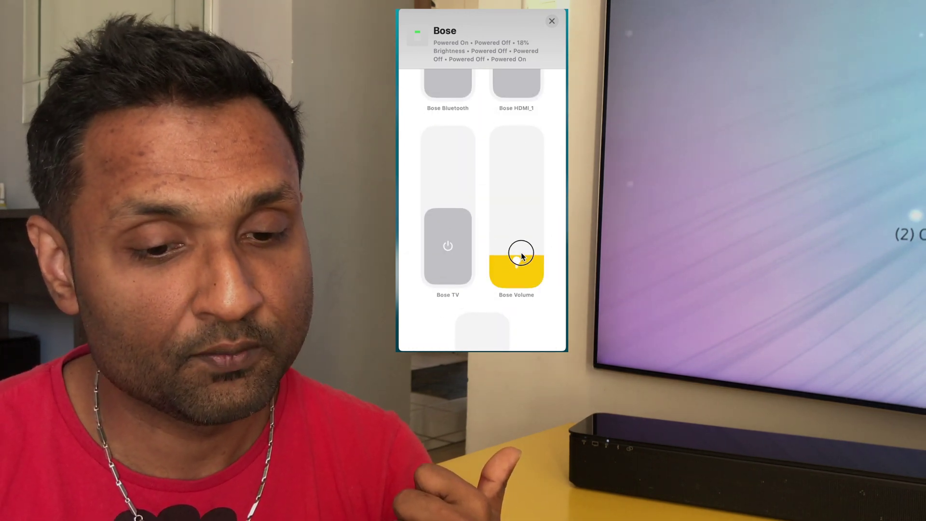
{"action": "left_click_drag", "start_coordinate": [521, 253], "coordinate": [520, 273]}
Step: Switch playback to the Ipanema preset
{"action": "scroll", "coordinate": [551, 238], "scroll_direction": "up", "scroll_amount": 3}
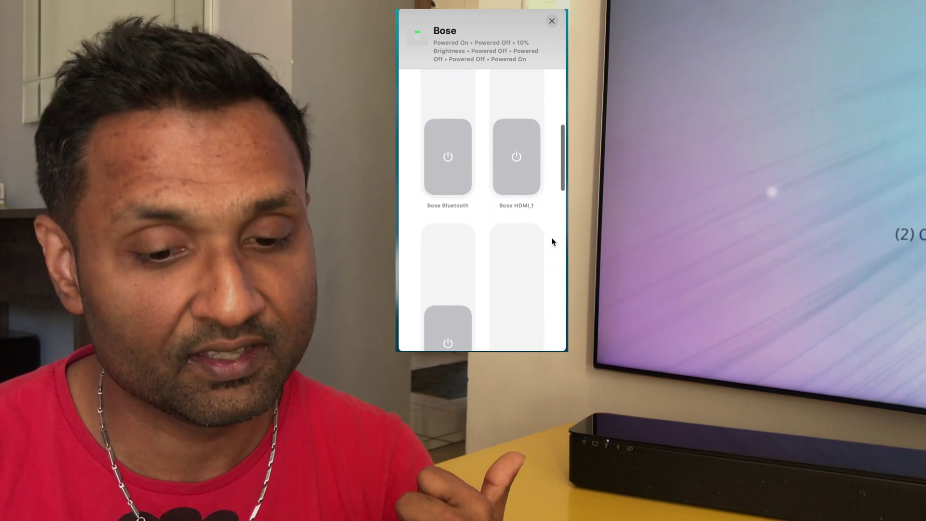
{"action": "scroll", "coordinate": [551, 237], "scroll_direction": "up", "scroll_amount": 5}
{"action": "scroll", "coordinate": [552, 237], "scroll_direction": "down", "scroll_amount": 10}
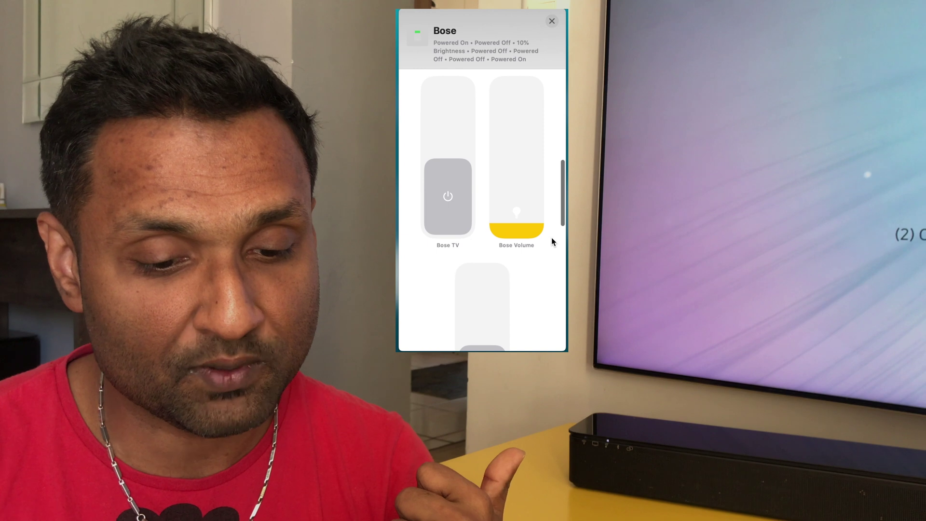
{"action": "scroll", "coordinate": [551, 242], "scroll_direction": "up", "scroll_amount": 3}
{"action": "scroll", "coordinate": [551, 241], "scroll_direction": "down", "scroll_amount": 6}
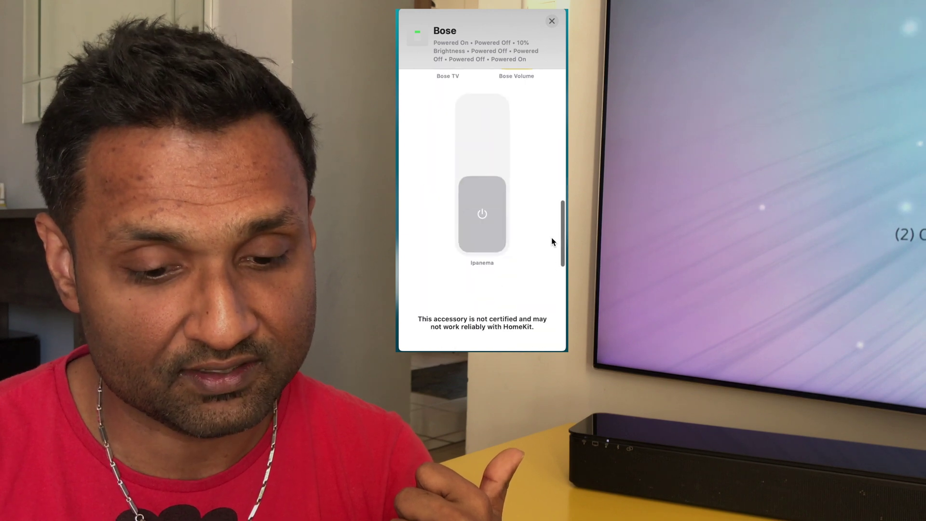
{"action": "left_click", "coordinate": [485, 122]}
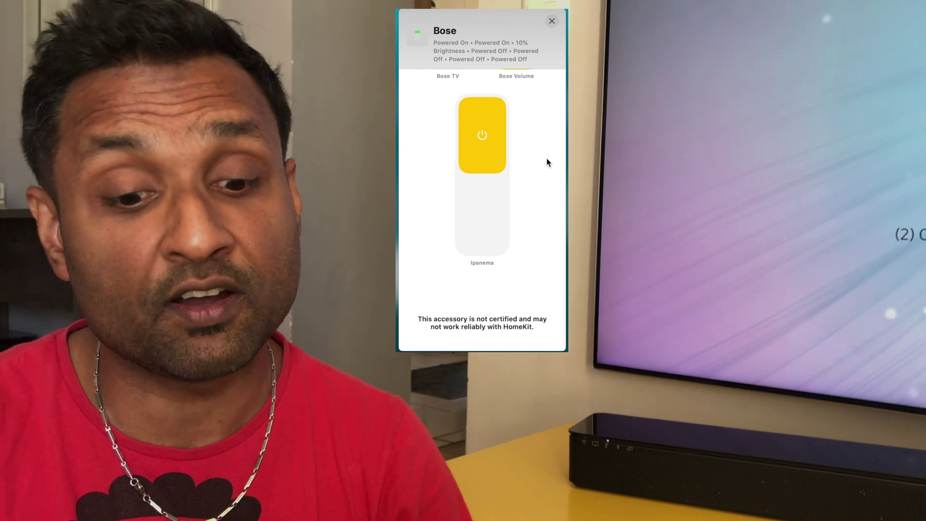
Step: Set Bose Volume to 16% and power the Bose speaker off
{"action": "scroll", "coordinate": [545, 158], "scroll_direction": "down", "scroll_amount": 10}
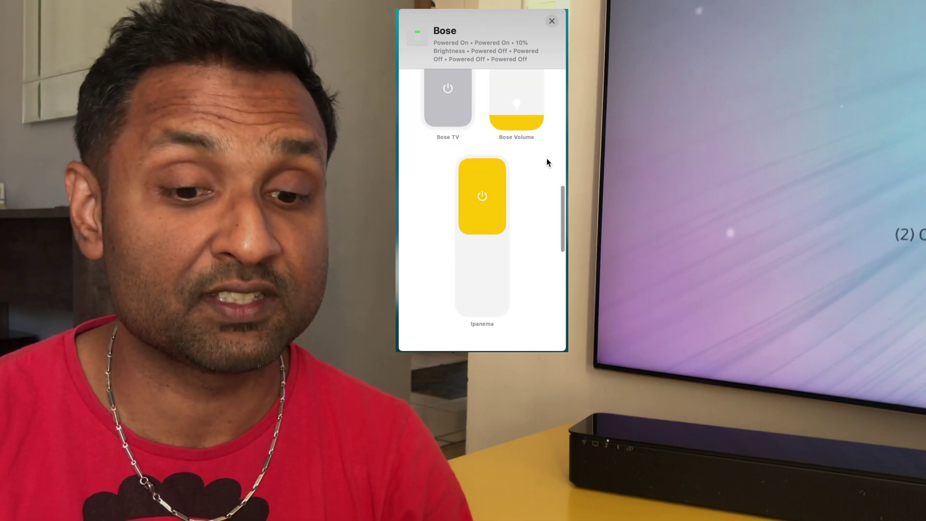
{"action": "scroll", "coordinate": [547, 159], "scroll_direction": "down", "scroll_amount": 5}
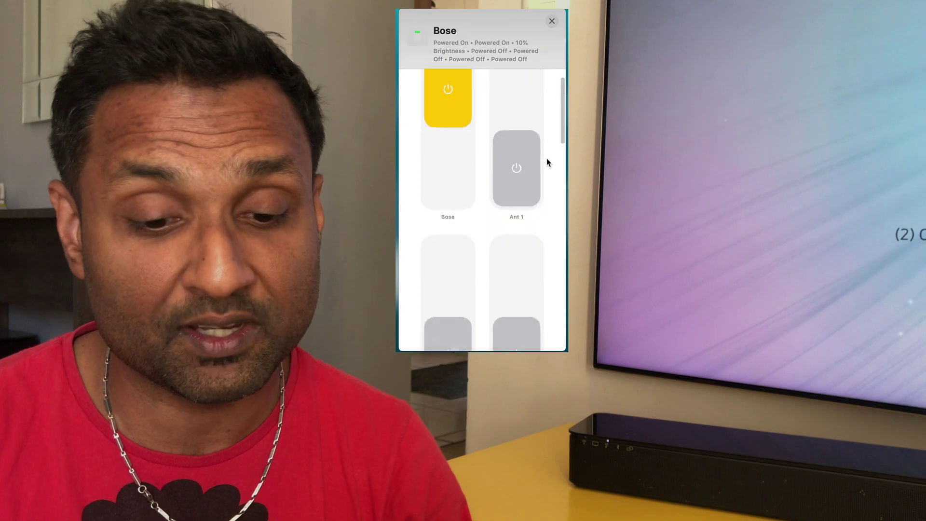
{"action": "scroll", "coordinate": [547, 160], "scroll_direction": "down", "scroll_amount": 3}
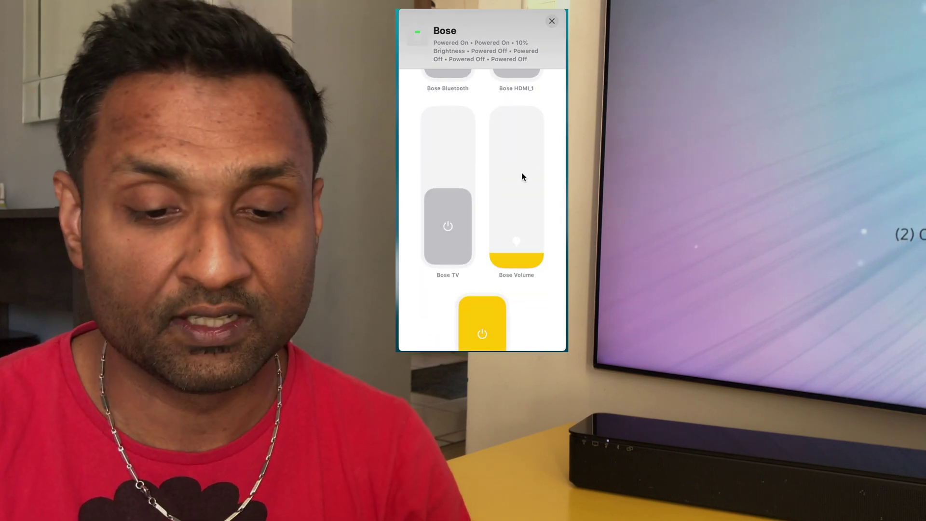
{"action": "left_click", "coordinate": [519, 230]}
{"action": "left_click_drag", "start_coordinate": [519, 228], "coordinate": [523, 240]}
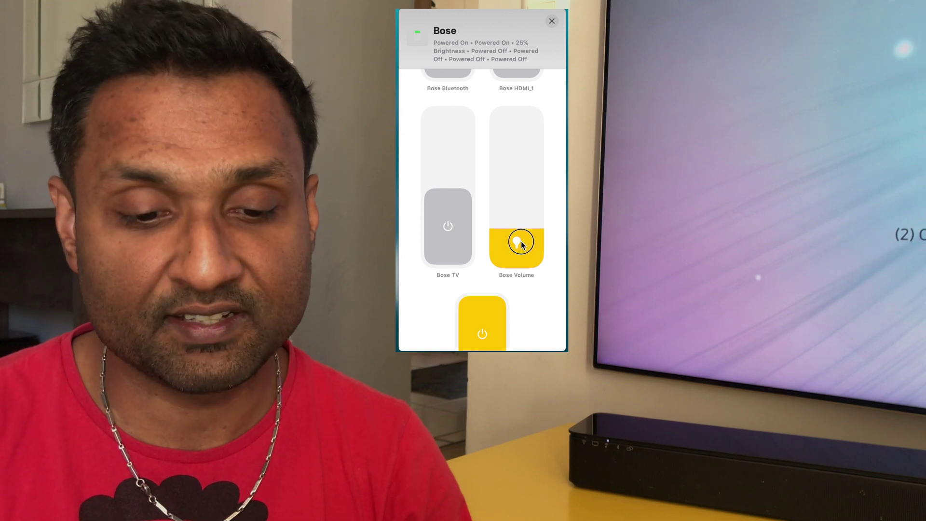
{"action": "scroll", "coordinate": [550, 152], "scroll_direction": "up", "scroll_amount": 5}
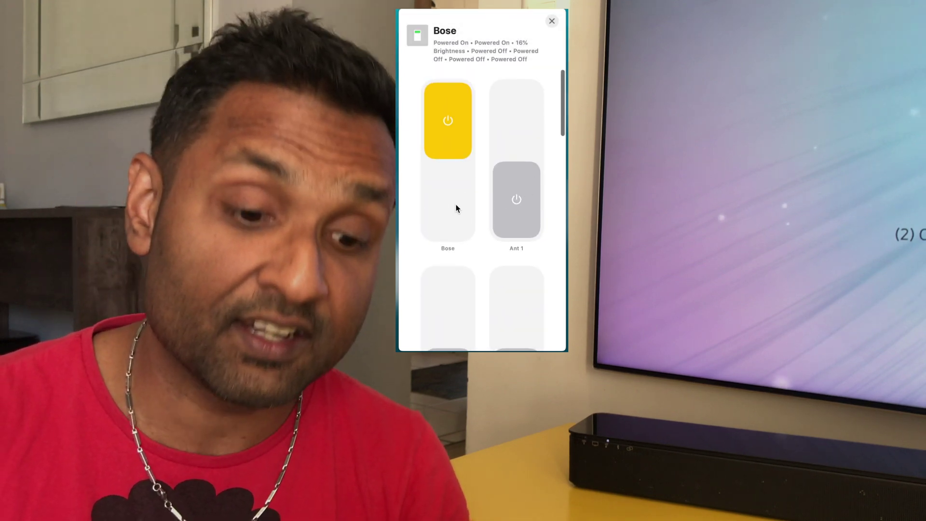
{"action": "left_click", "coordinate": [457, 208]}
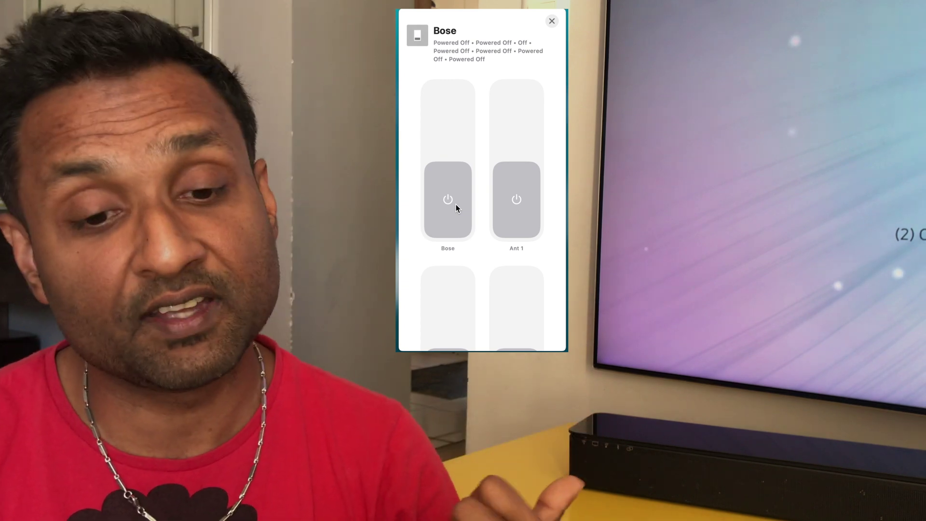